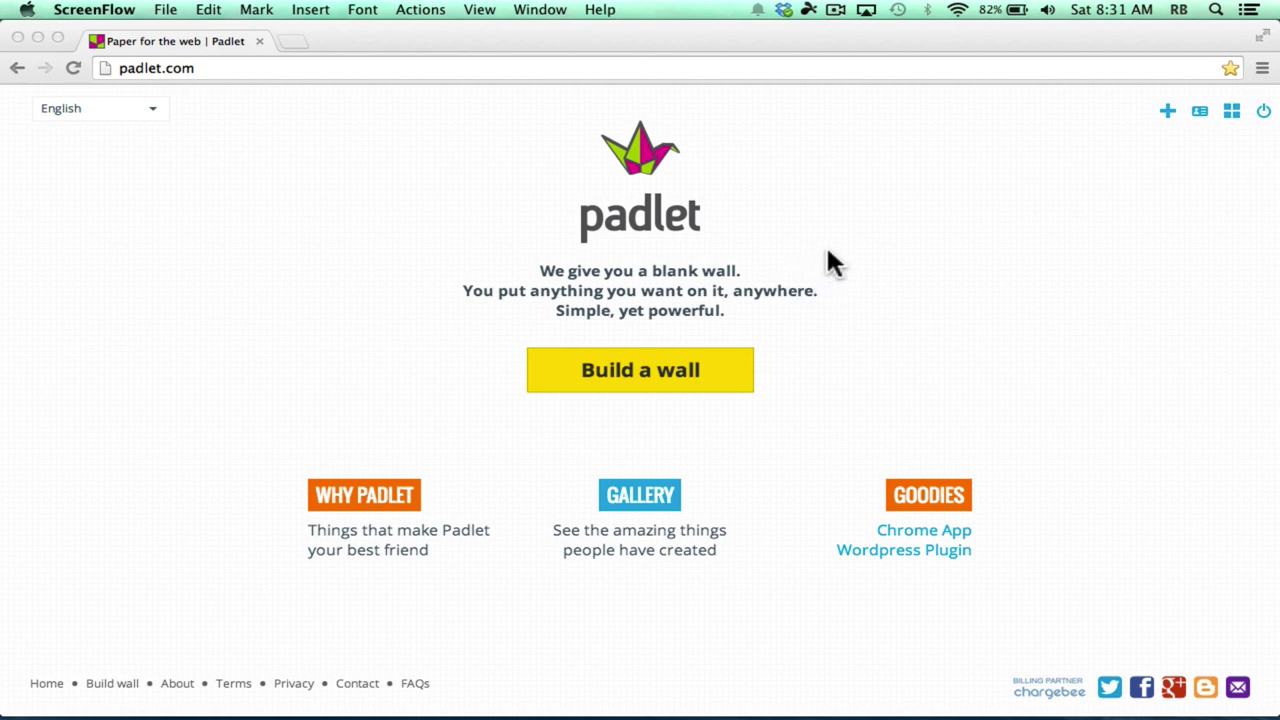
# Bring the Chrome window with the padlet.com home page to the front
pyautogui.click(681, 366)
# Create a blank wall titled '8th Grade Language Arts' with placeholder gibberish as its description
pyautogui.click(681, 366)
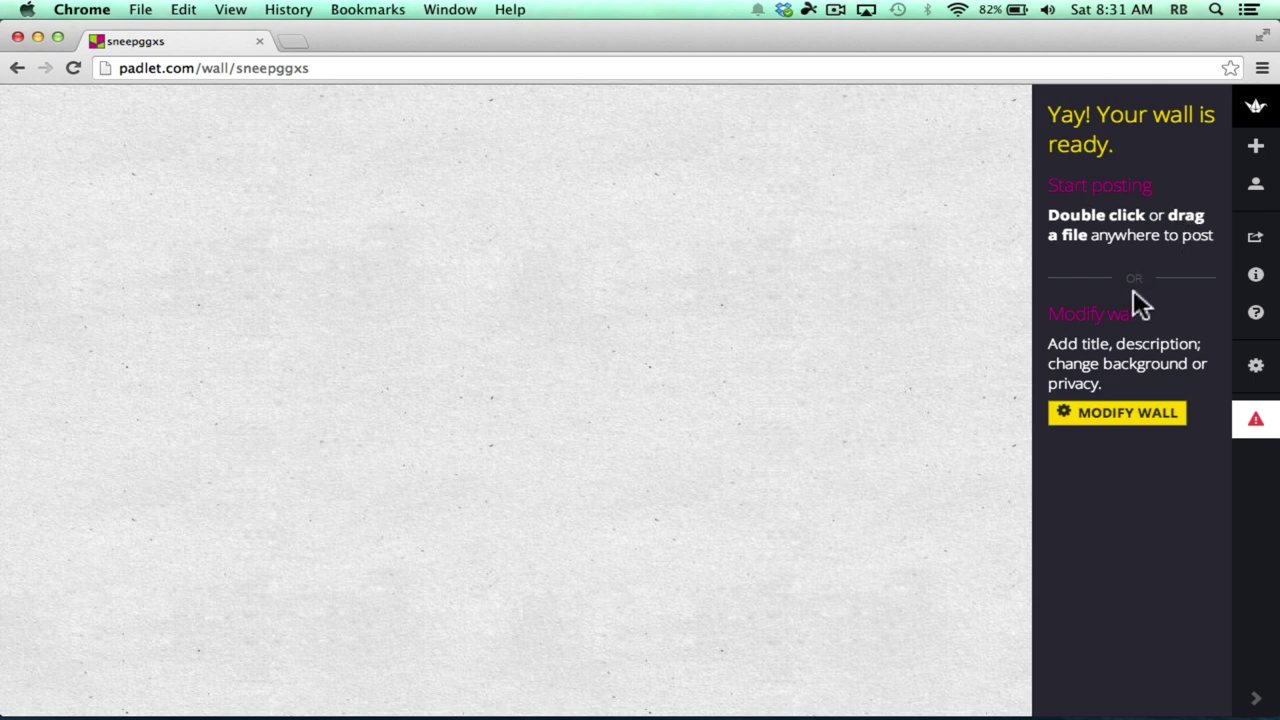
pyautogui.click(1146, 428)
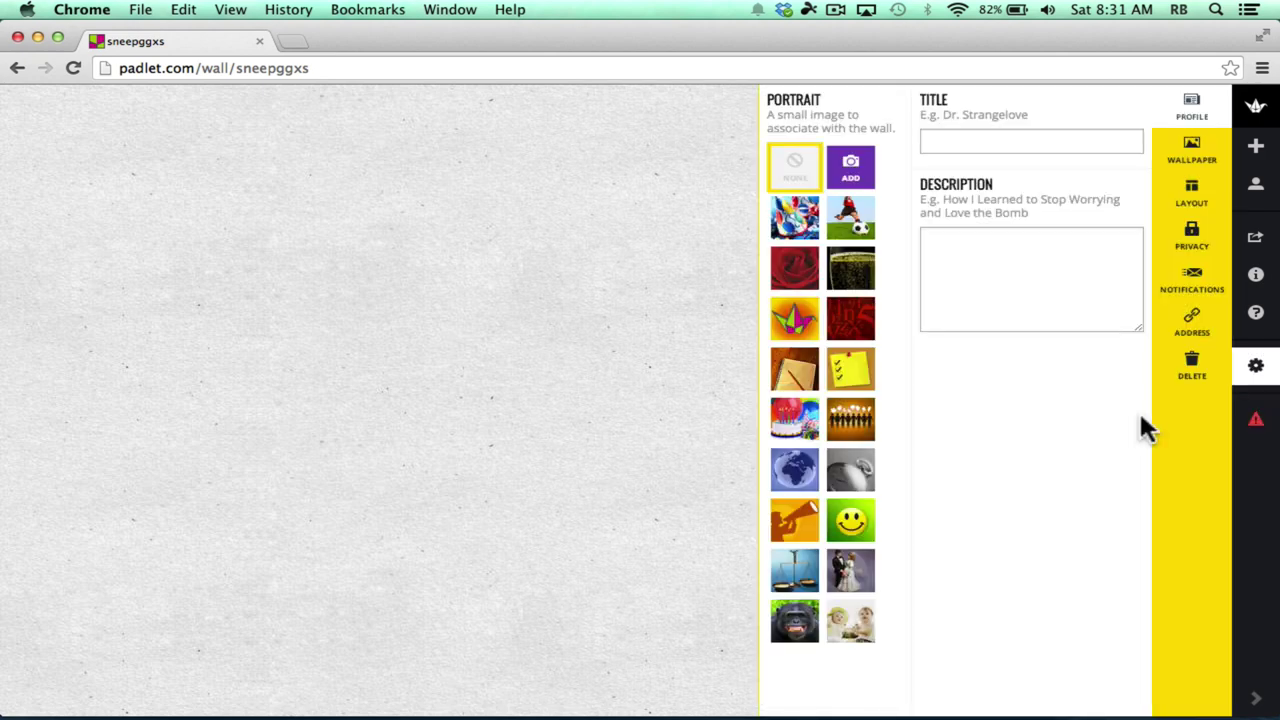
pyautogui.click(961, 140)
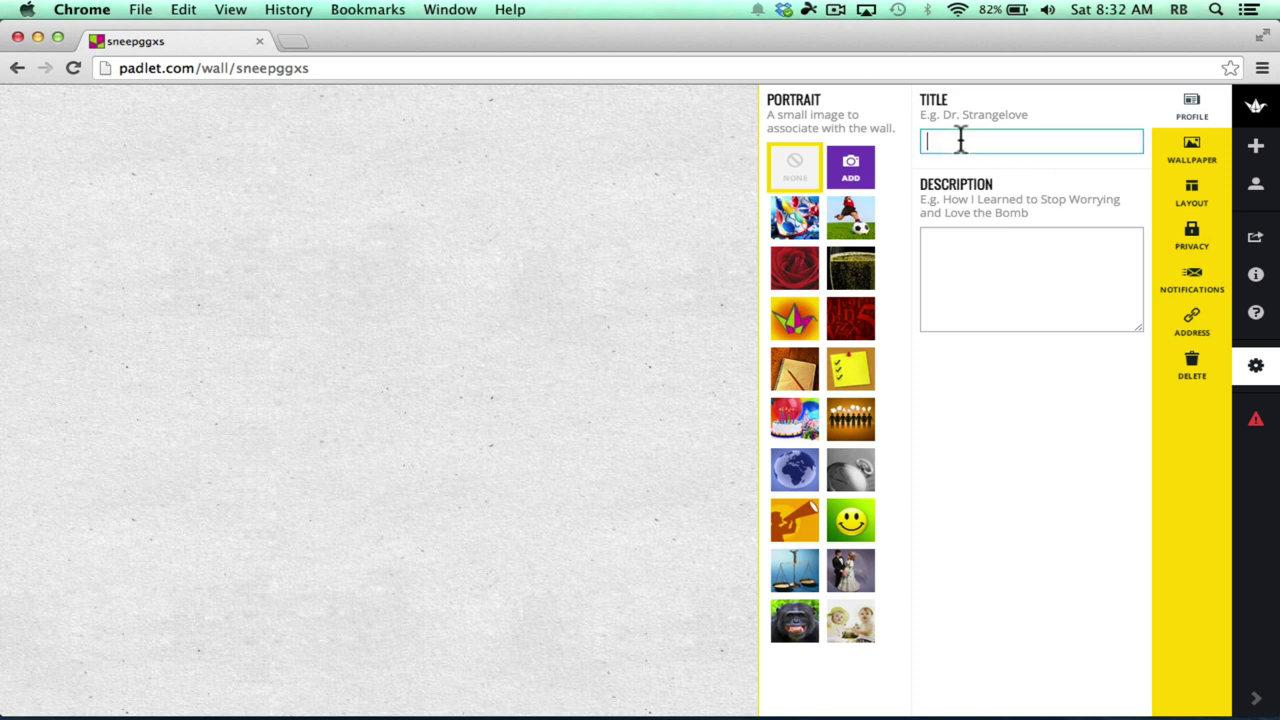
pyautogui.write('8th ')
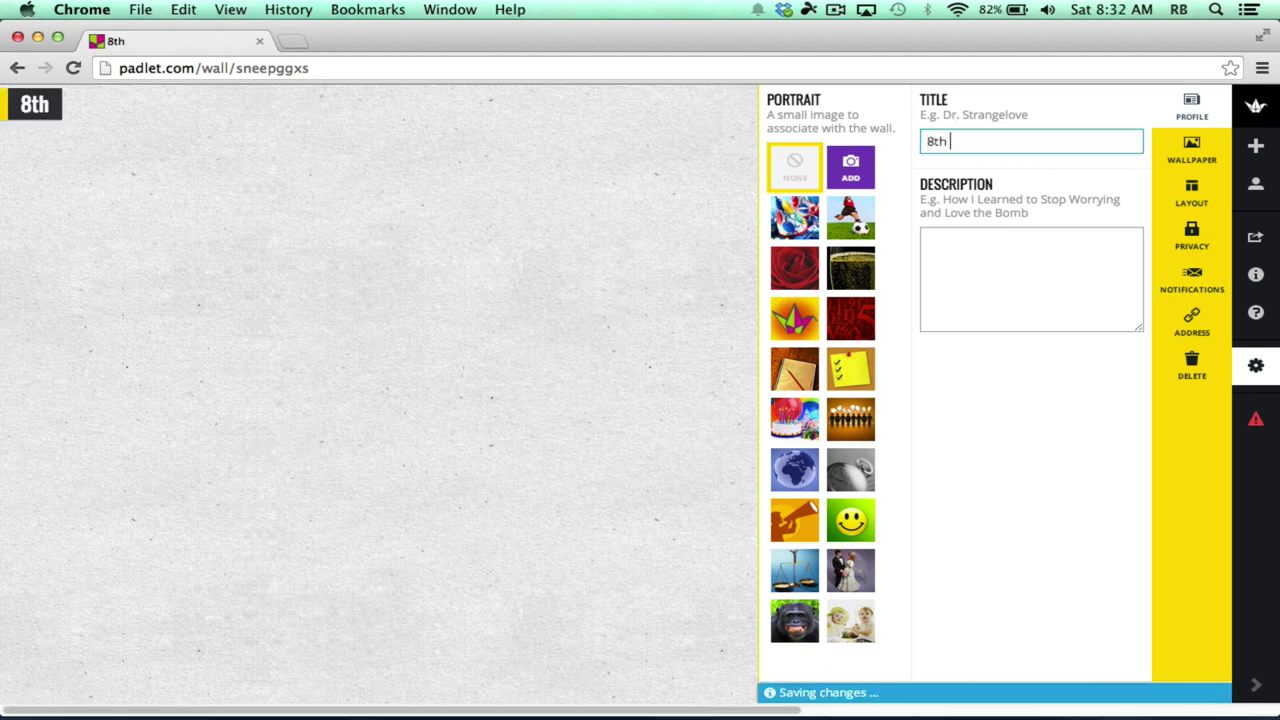
pyautogui.write('Grade Language Arts')
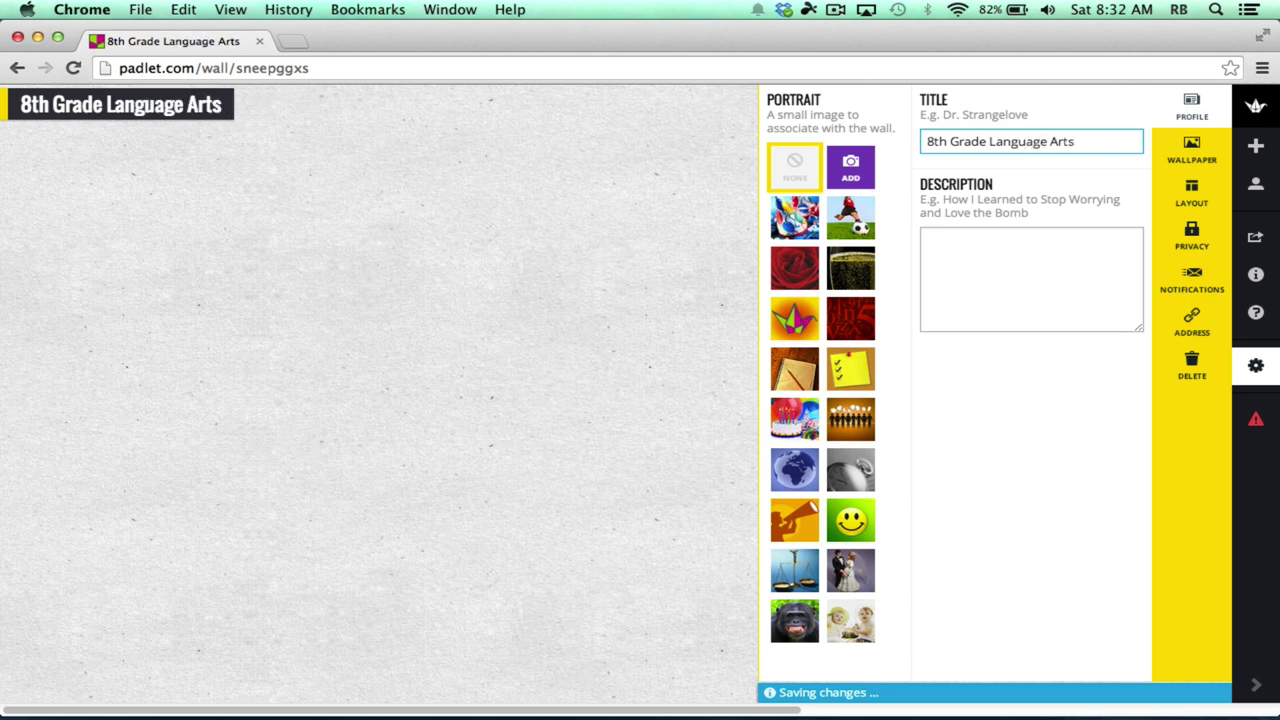
pyautogui.click(1068, 240)
pyautogui.write('fals;kjflkjaslkjflkasjd;lfkj aslk jdfl;kasdj ;lasdfla;s jdlj; asd;lkfj')
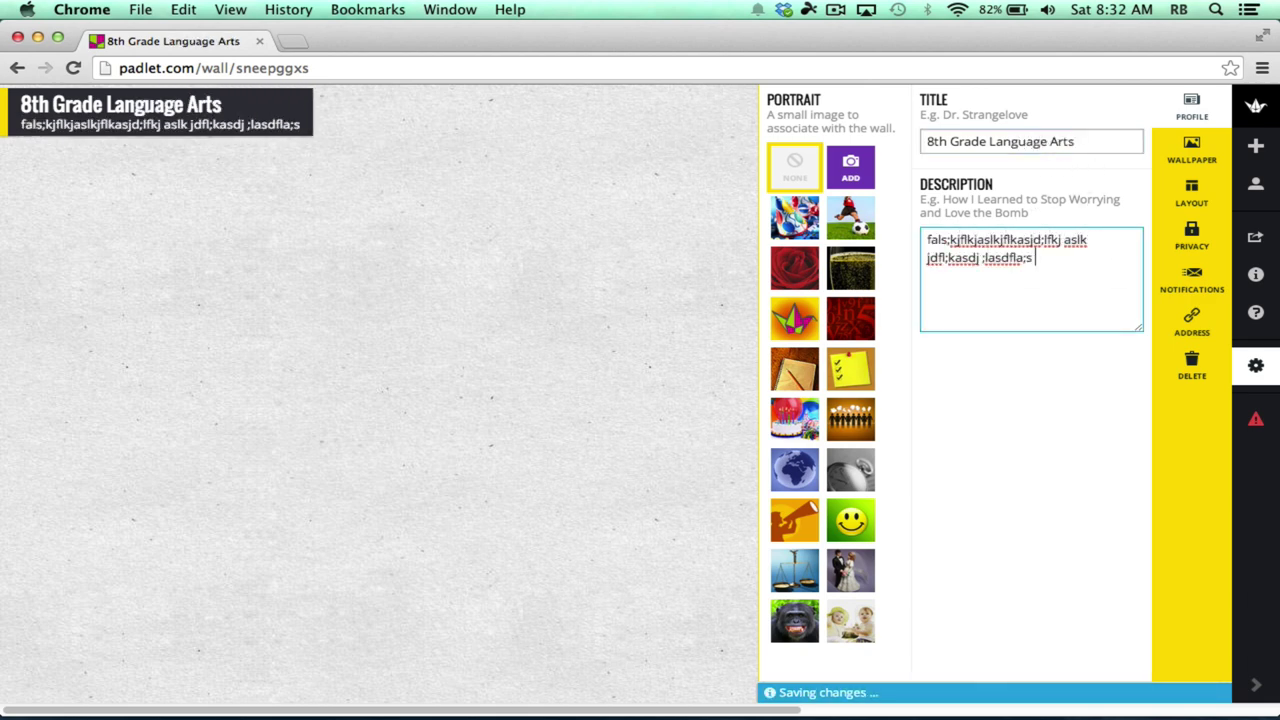
# Preview the Bamboo, Origami, Wings, Corkboard, Linen and Sand wallpapers, then apply Scroll parchment
pyautogui.click(1198, 152)
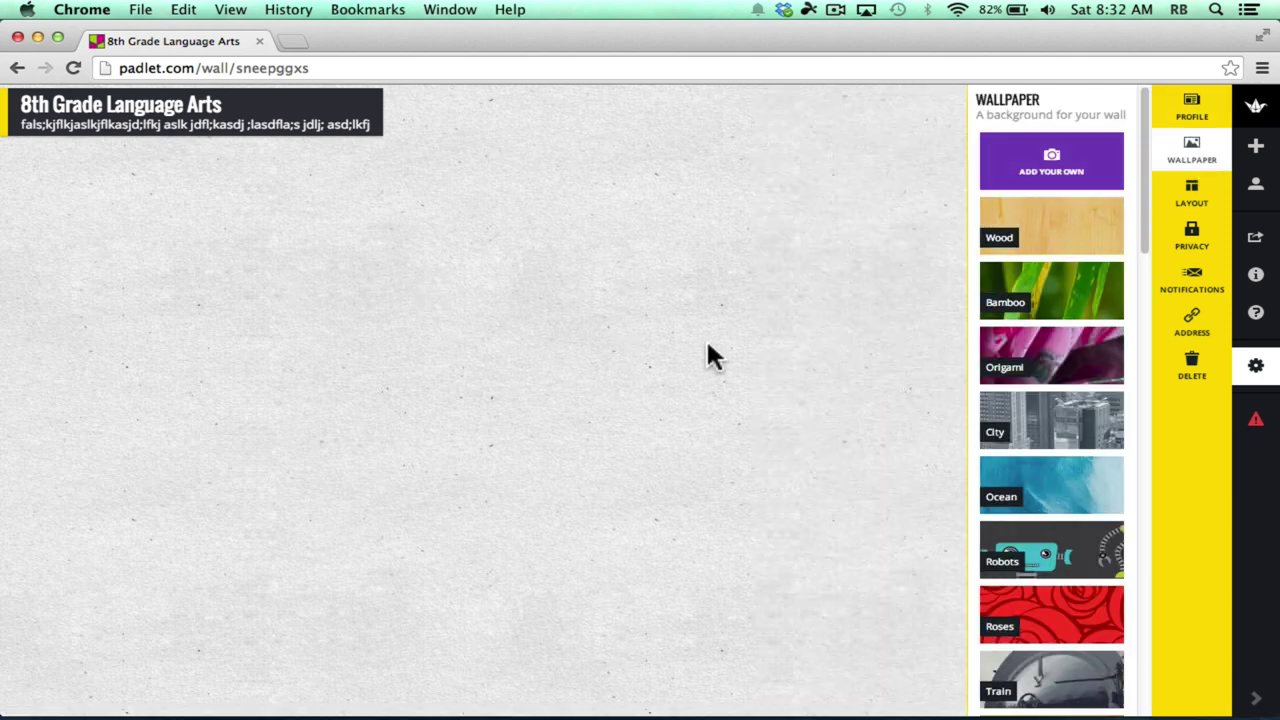
pyautogui.click(1051, 290)
pyautogui.click(1056, 352)
pyautogui.scroll(-5, 1057, 375)
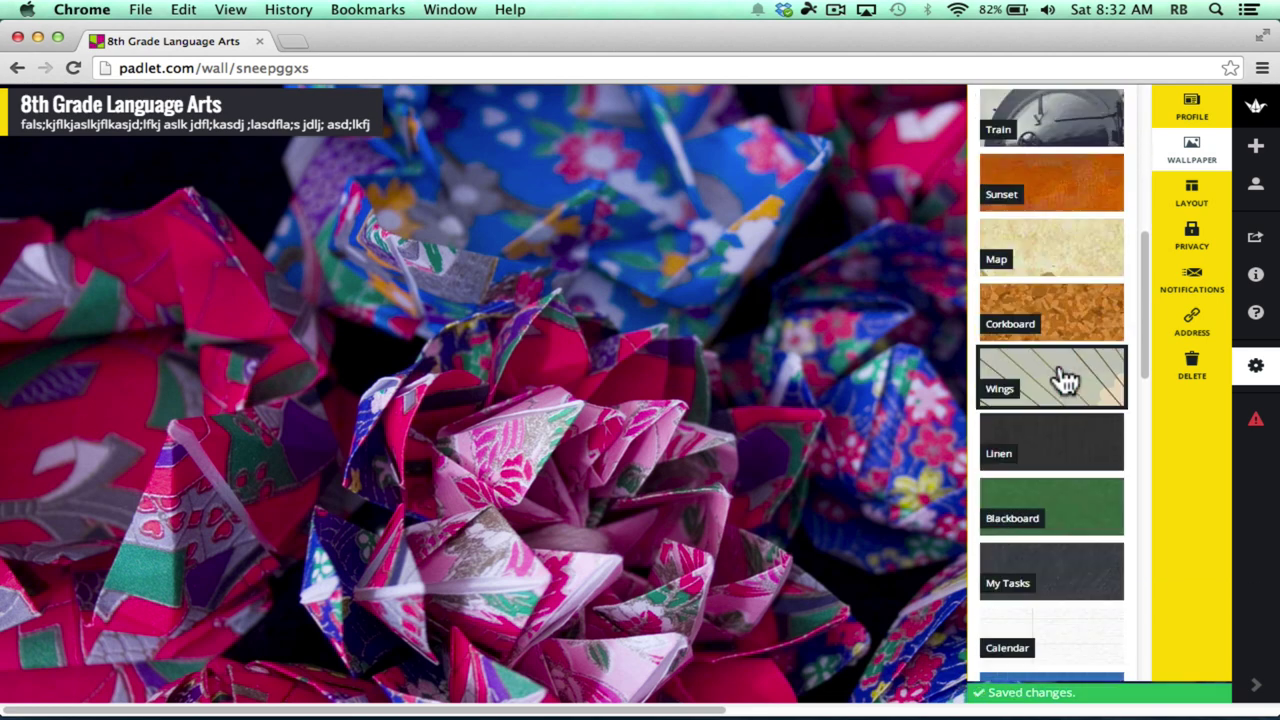
pyautogui.click(1063, 378)
pyautogui.click(1060, 323)
pyautogui.click(1058, 445)
pyautogui.scroll(-5, 1062, 452)
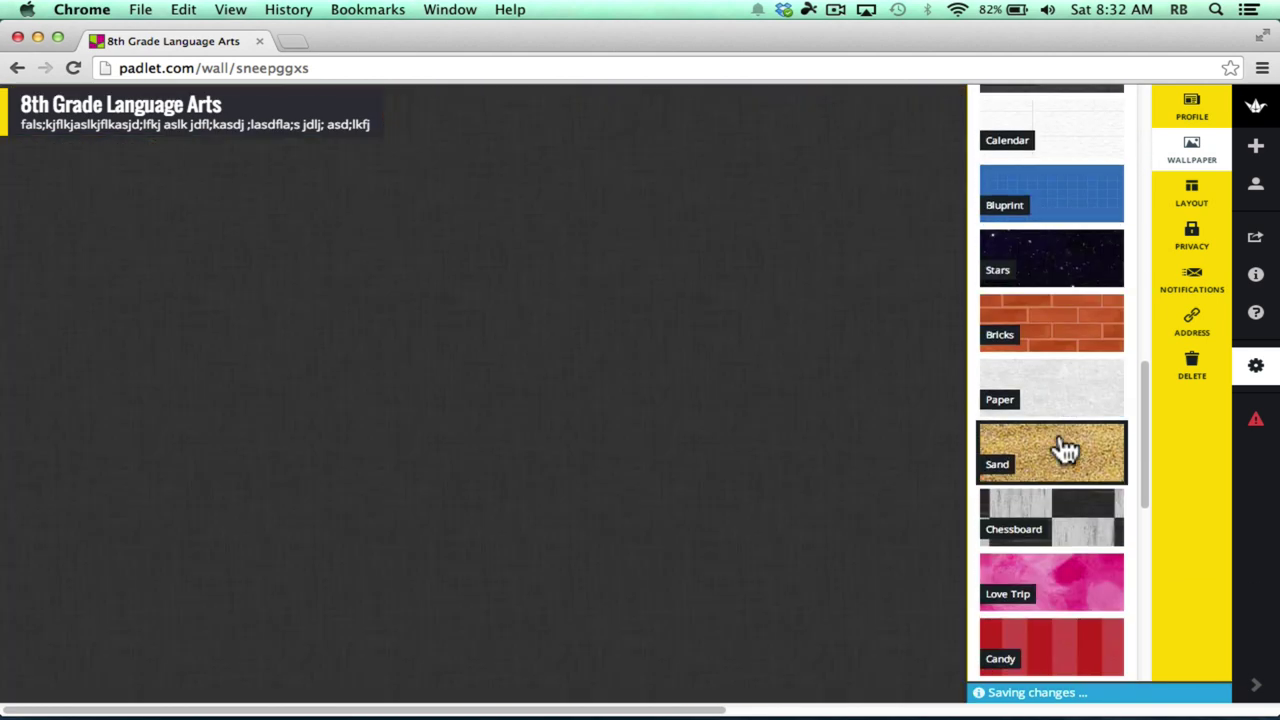
pyautogui.click(1066, 455)
pyautogui.scroll(-4, 1078, 472)
pyautogui.click(1078, 475)
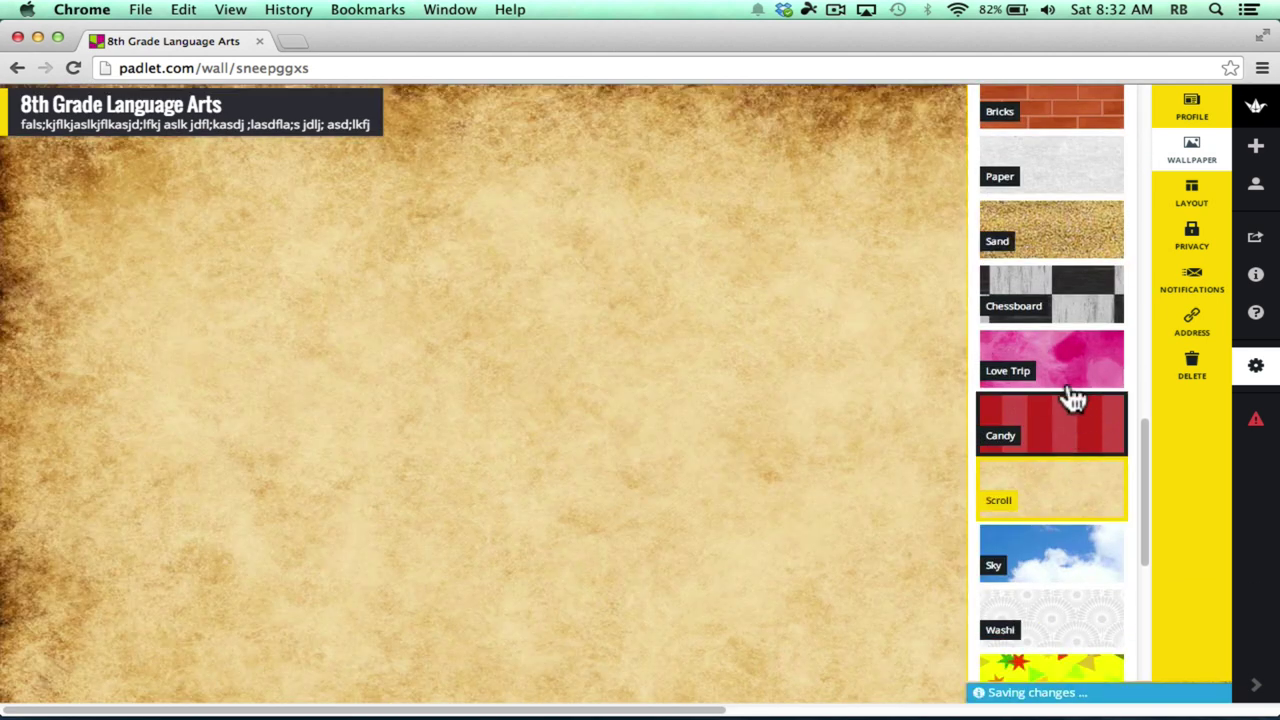
pyautogui.scroll(15, 1065, 370)
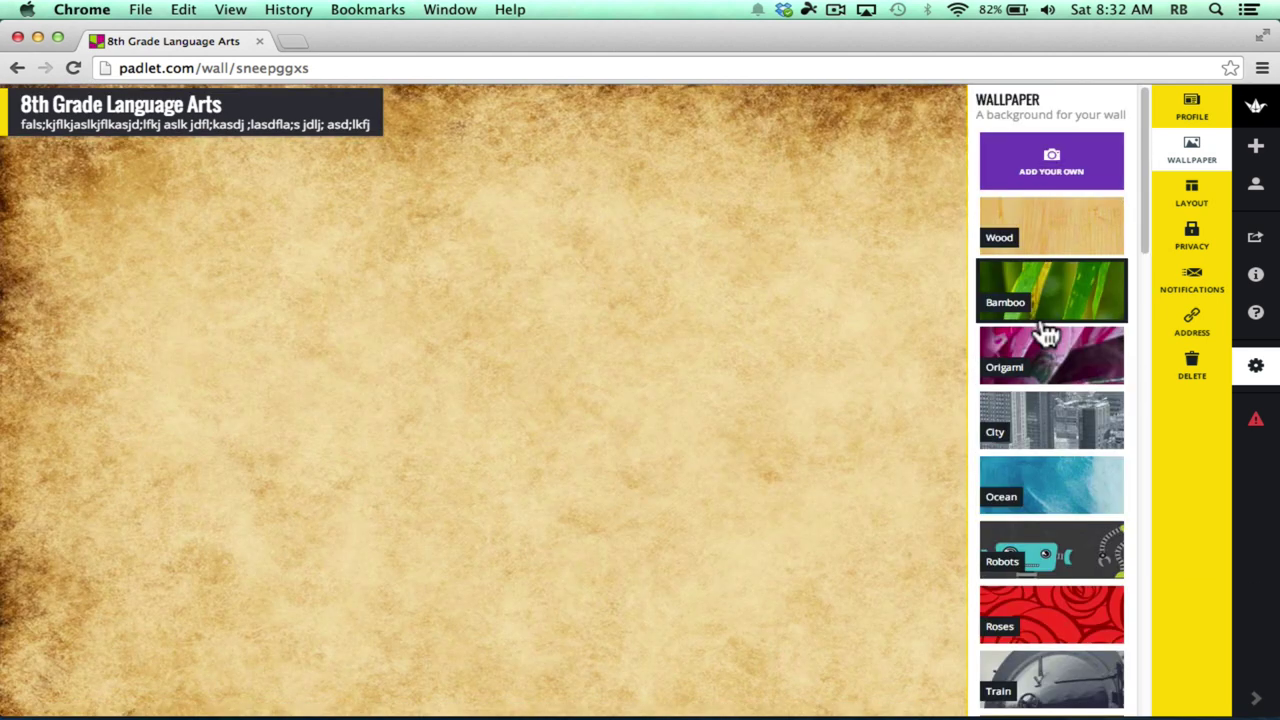
# Dismiss the custom-wallpaper upload and the settings panels, then reopen the wall settings
pyautogui.click(1083, 182)
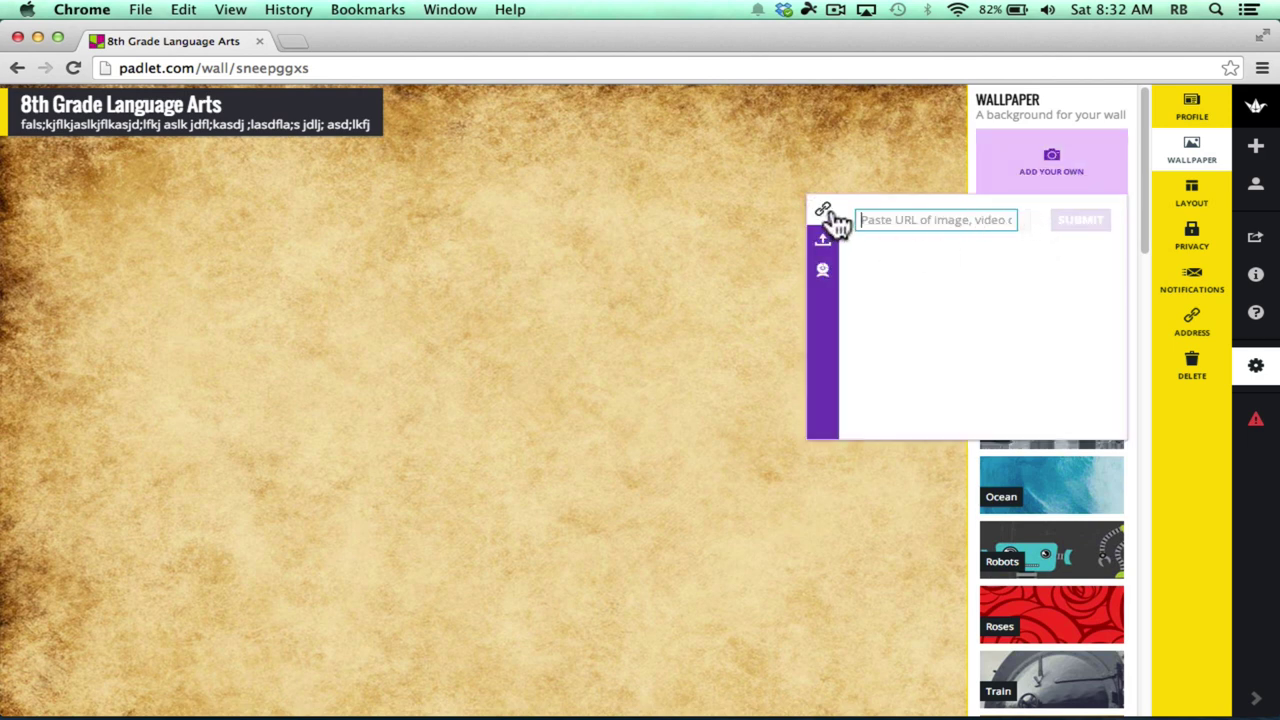
pyautogui.click(655, 222)
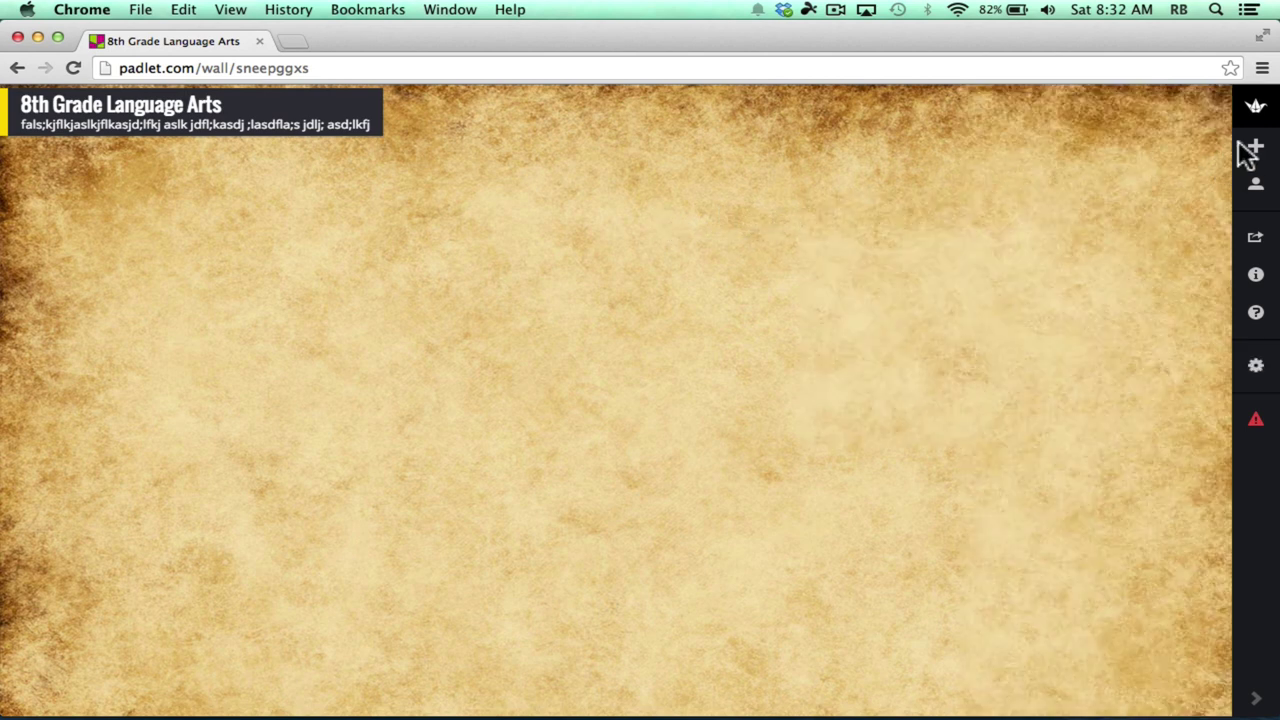
pyautogui.click(1256, 365)
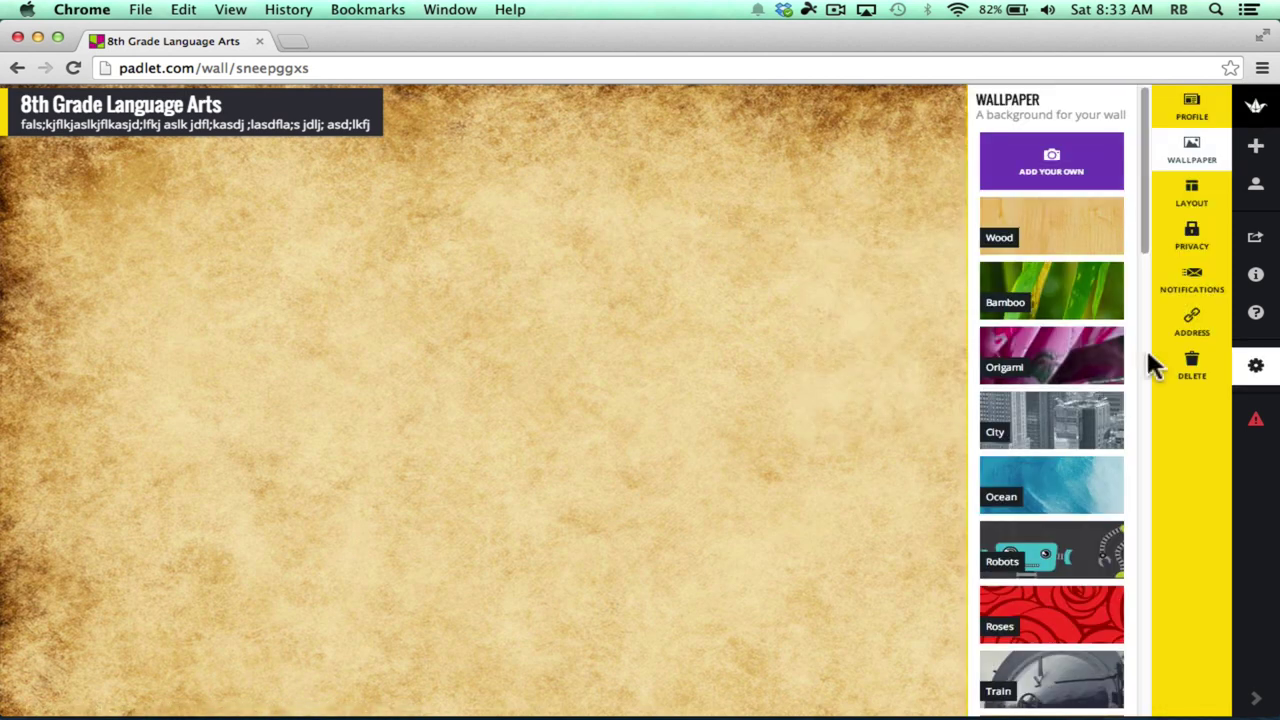
# Try the Stream layout, then set the wall back to Freeform
pyautogui.click(1195, 195)
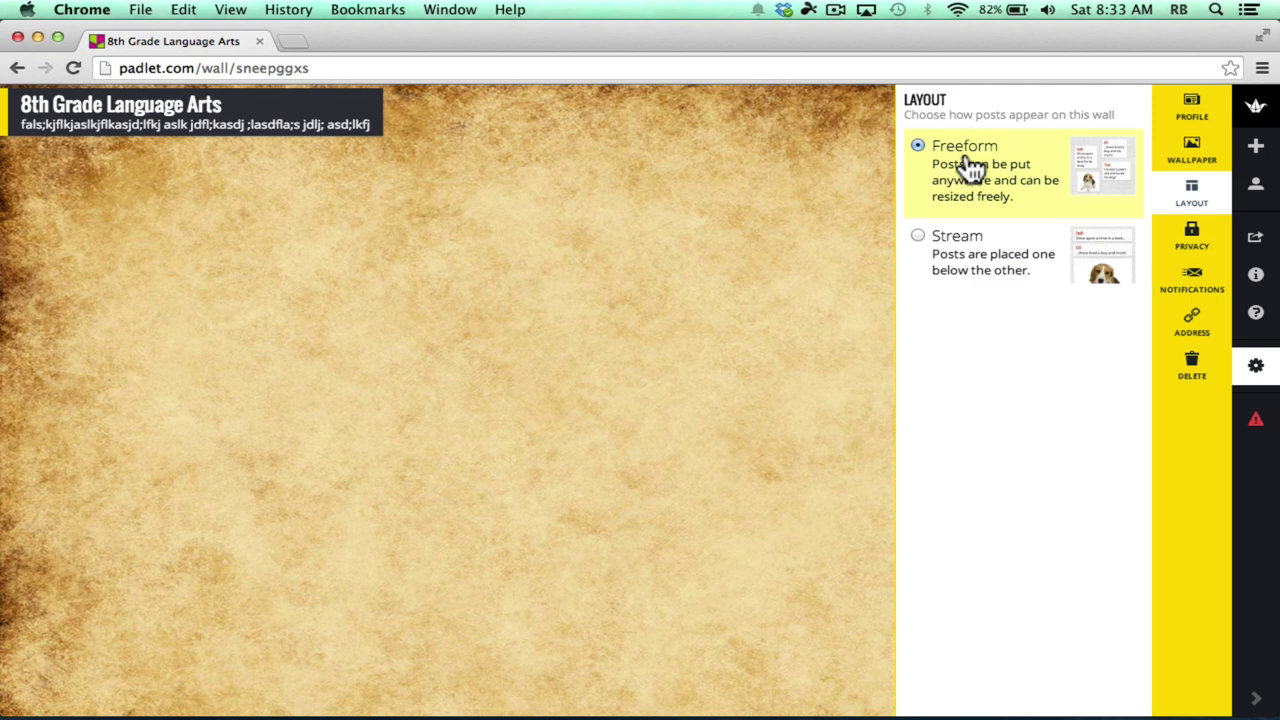
pyautogui.click(919, 240)
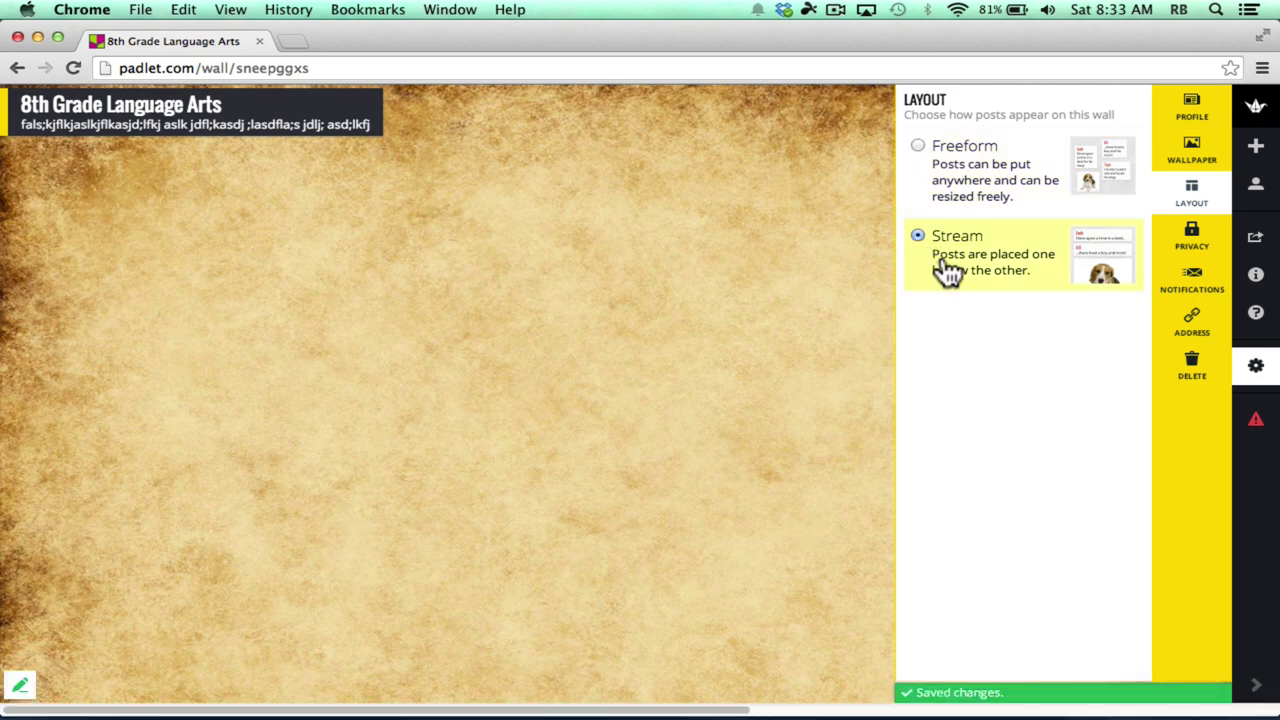
pyautogui.click(918, 148)
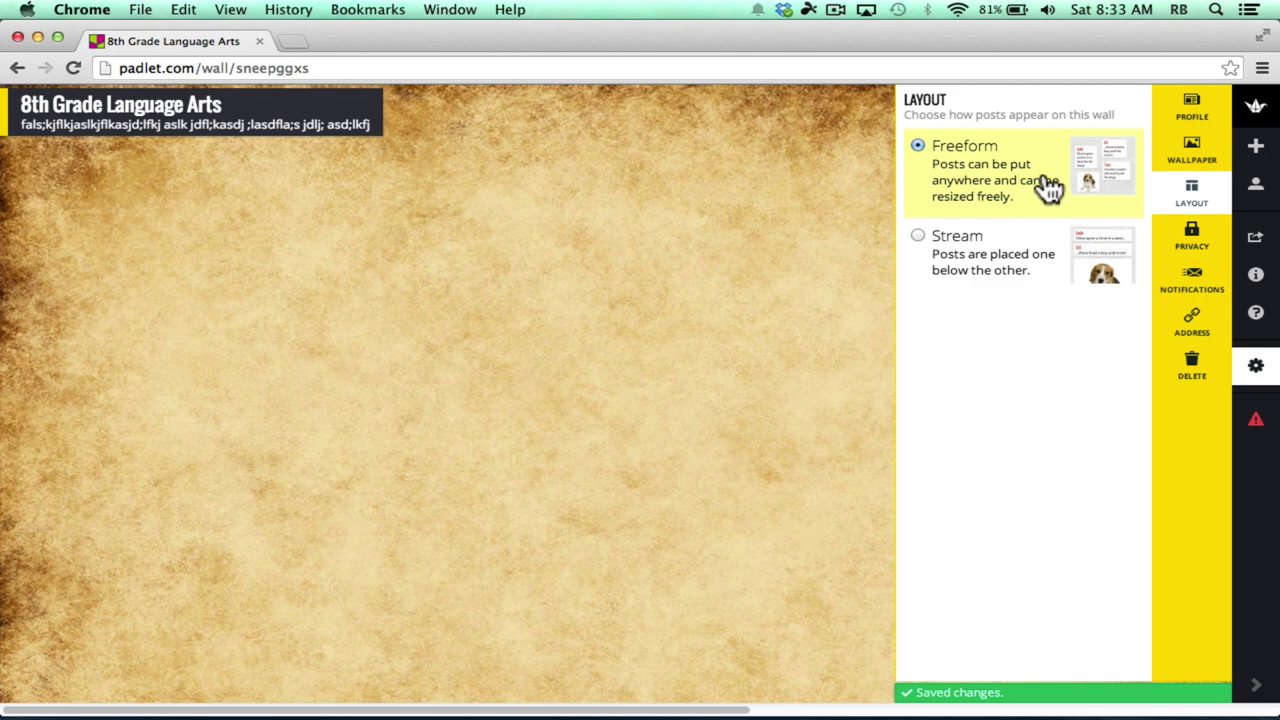
# Uncheck 'Moderate posts' in the privacy settings and submit them
pyautogui.click(1200, 245)
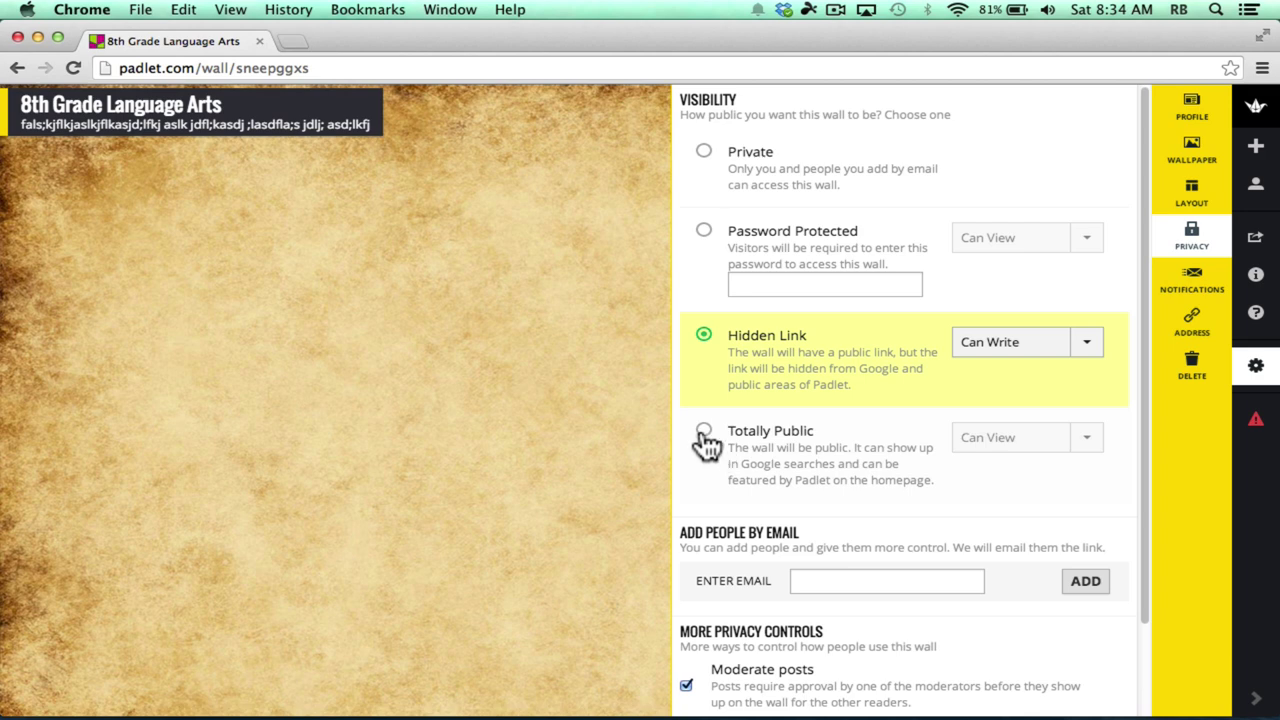
pyautogui.click(830, 578)
pyautogui.scroll(-2, 957, 560)
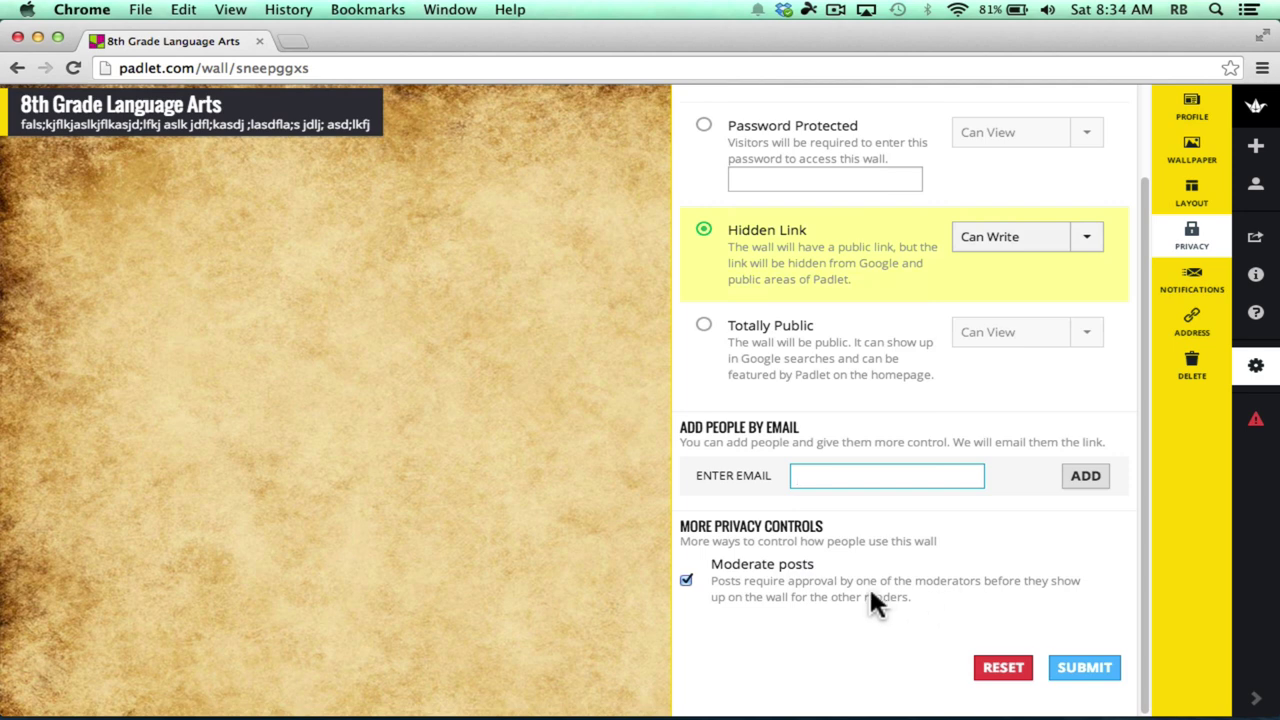
pyautogui.click(686, 582)
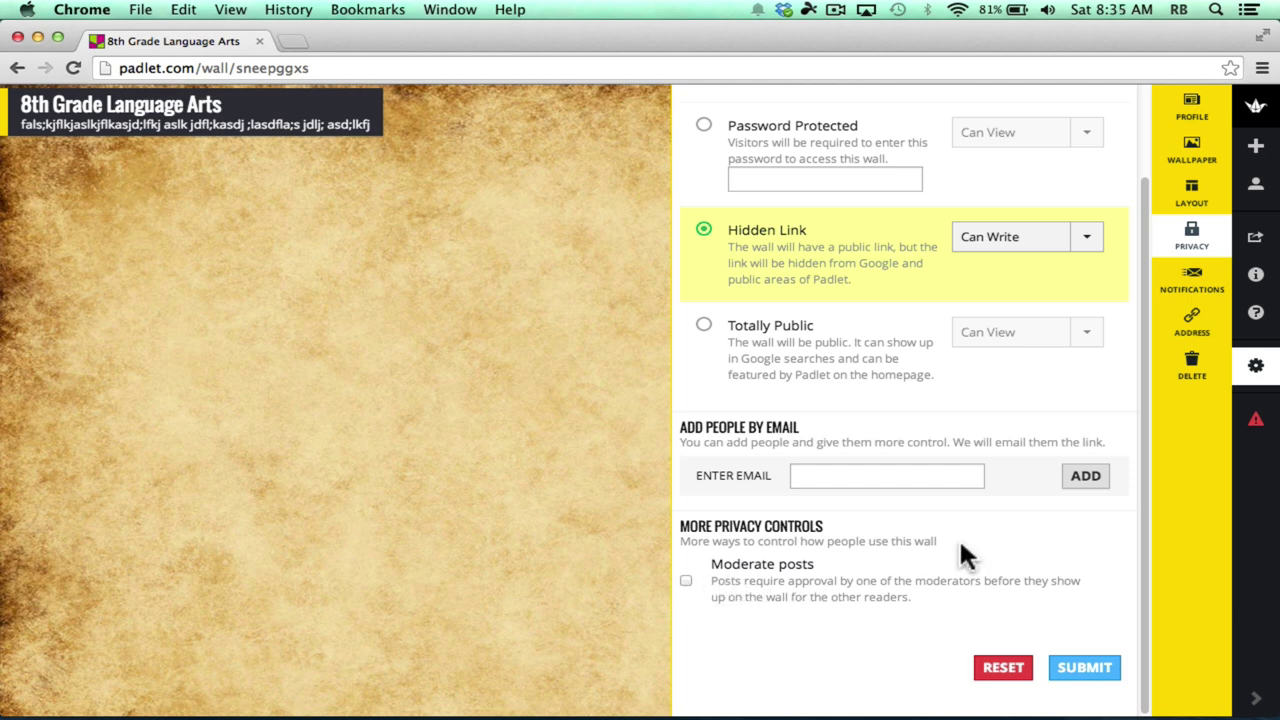
pyautogui.click(1086, 669)
# Try Can Moderate for Hidden Link visitors, then set them back to Can Write
pyautogui.scroll(2, 1007, 550)
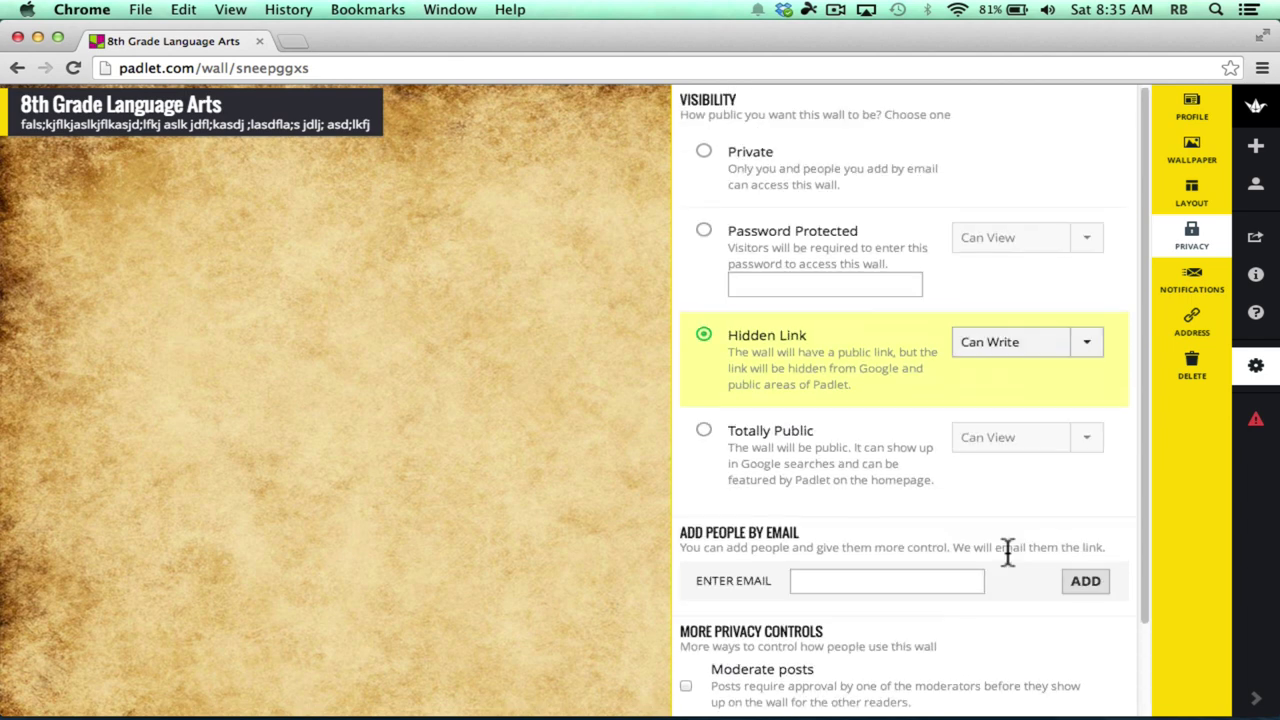
pyautogui.click(1089, 352)
pyautogui.click(1025, 378)
pyautogui.click(1090, 346)
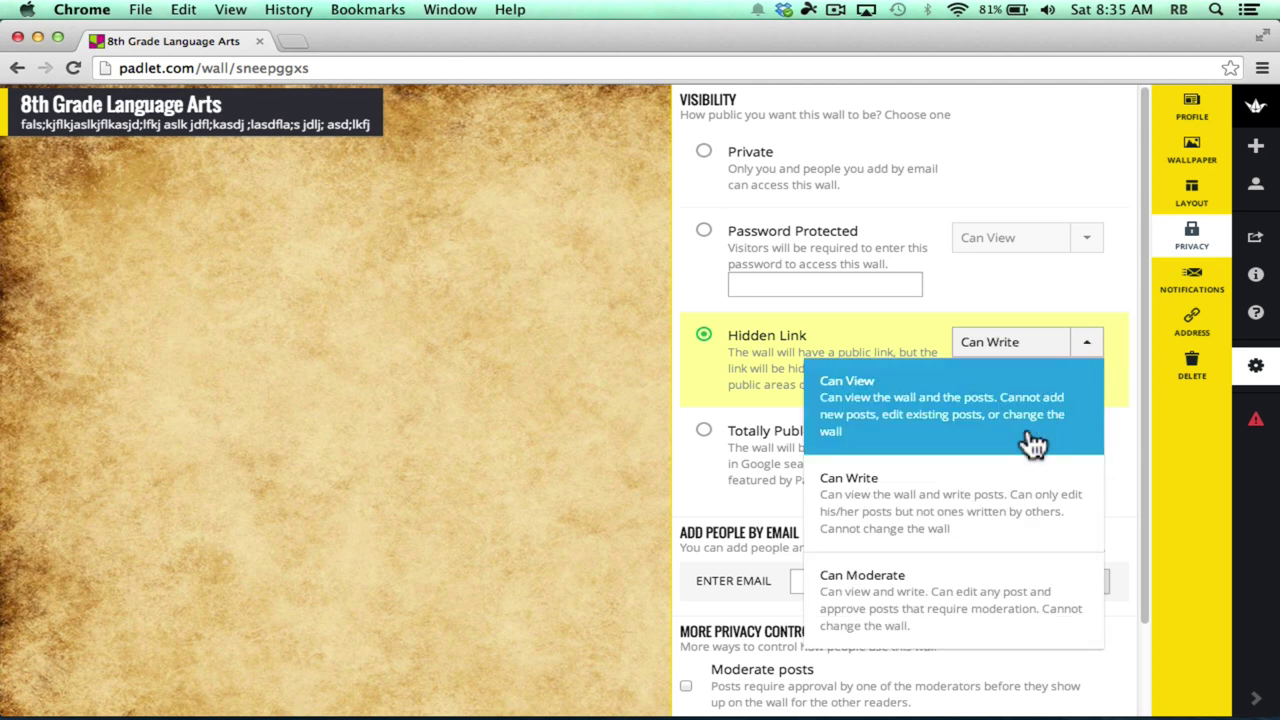
pyautogui.click(966, 590)
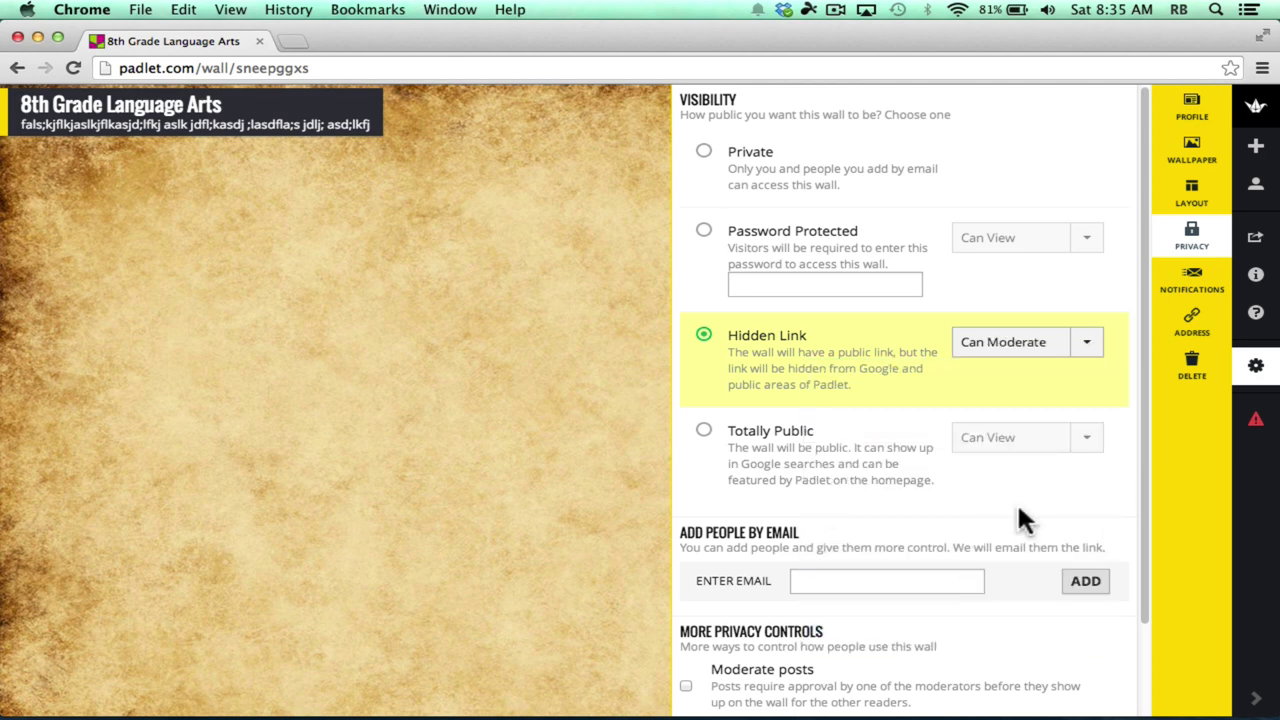
pyautogui.click(1076, 366)
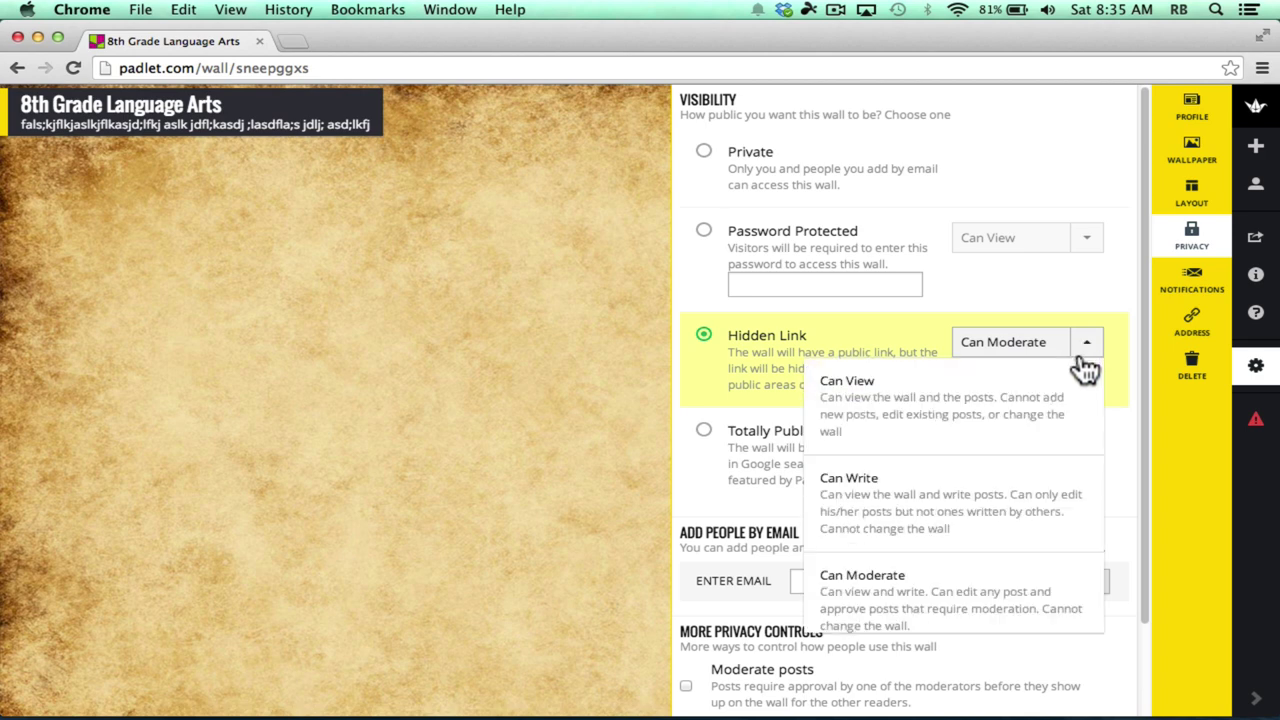
pyautogui.click(1001, 484)
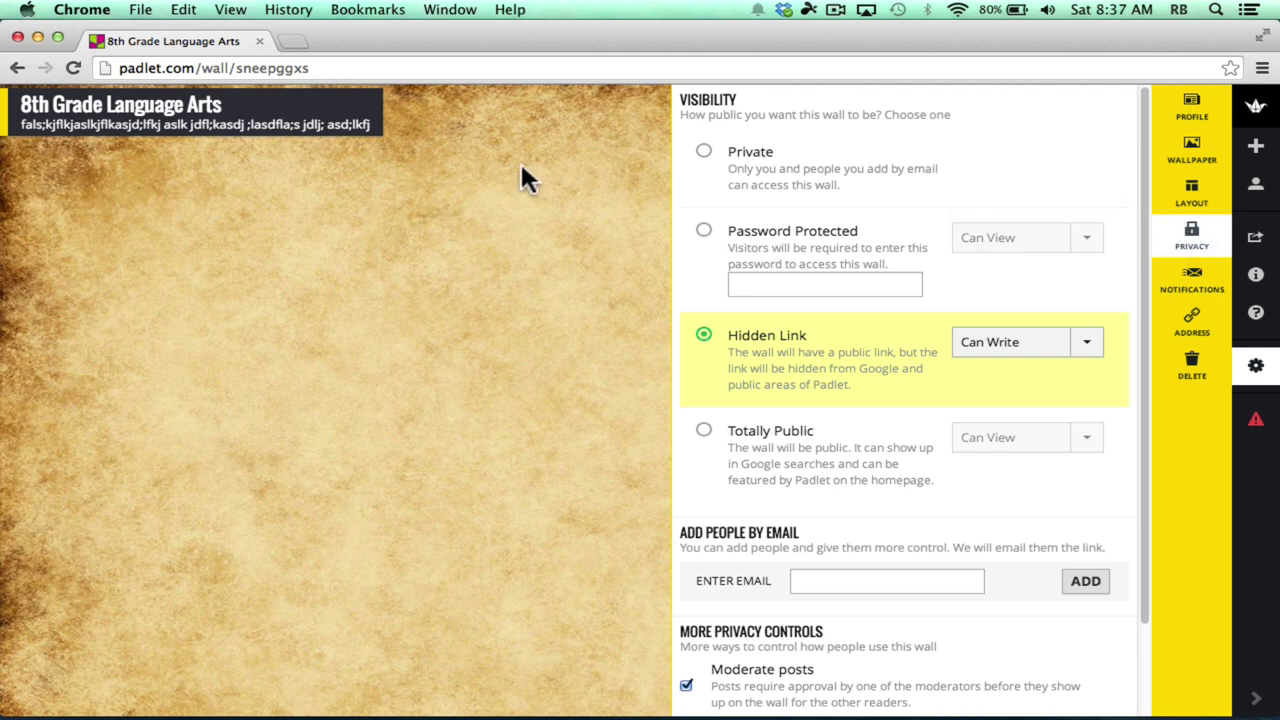
# Change the wallpaper to Wood and turn on daily email notifications for new posts
pyautogui.click(1200, 158)
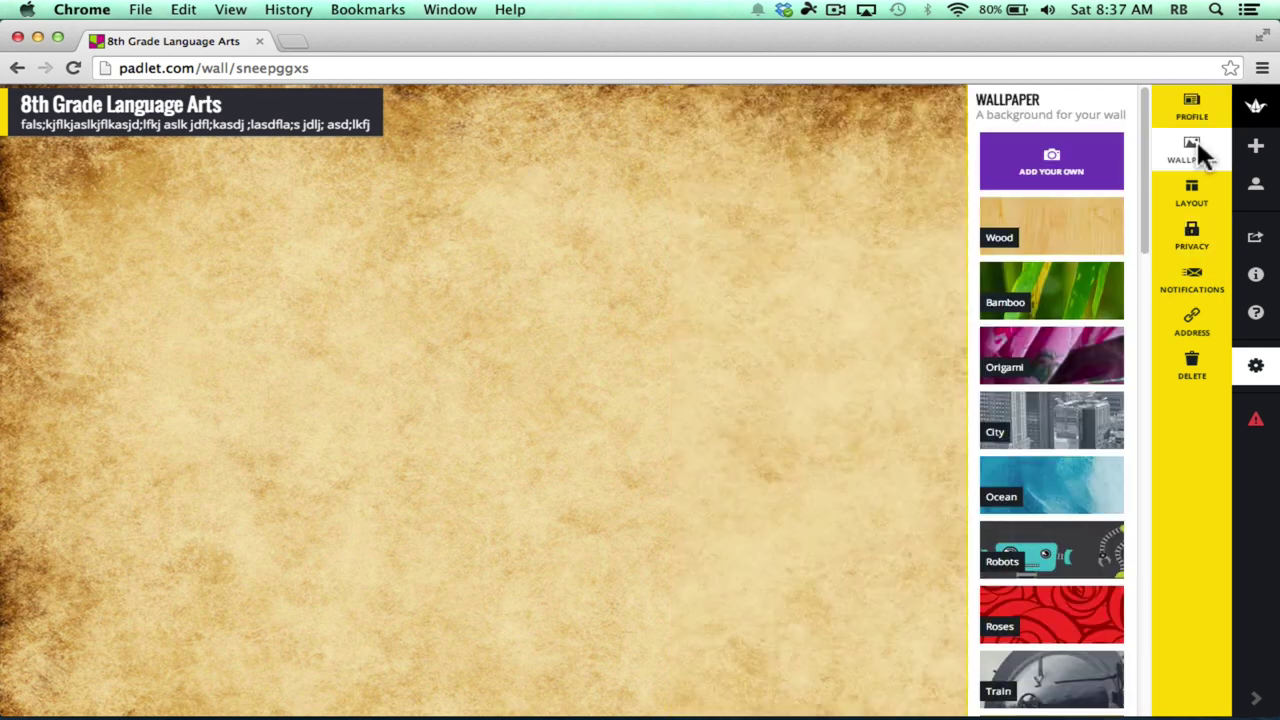
pyautogui.click(1072, 237)
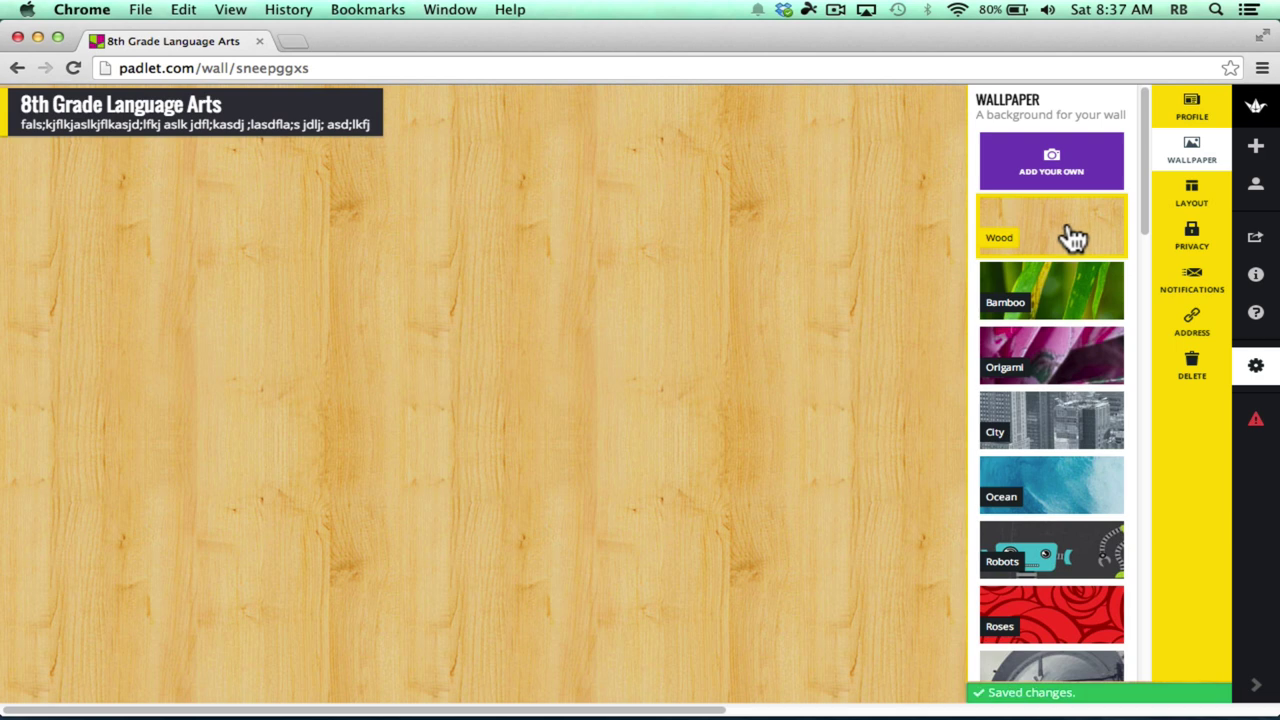
pyautogui.click(1192, 282)
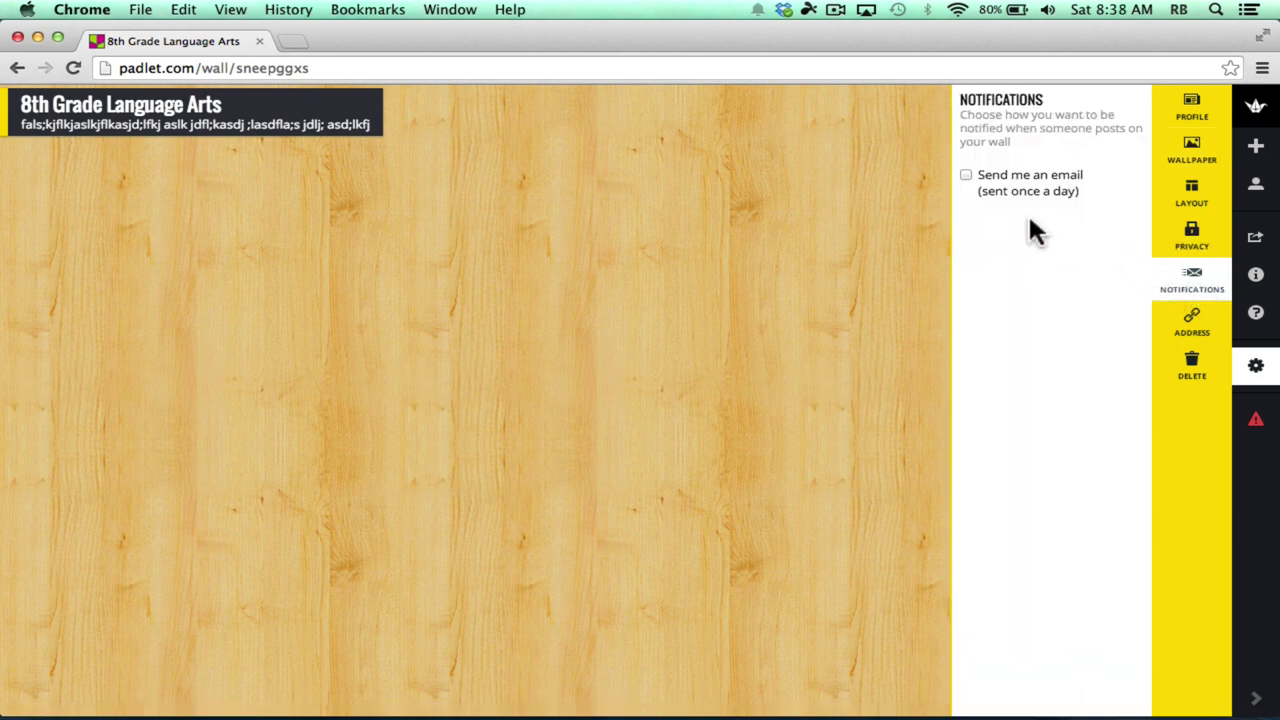
pyautogui.click(967, 178)
# Change the wall's address to padlet.com/wall/8thgradla and view the delete-wall warning
pyautogui.click(1195, 335)
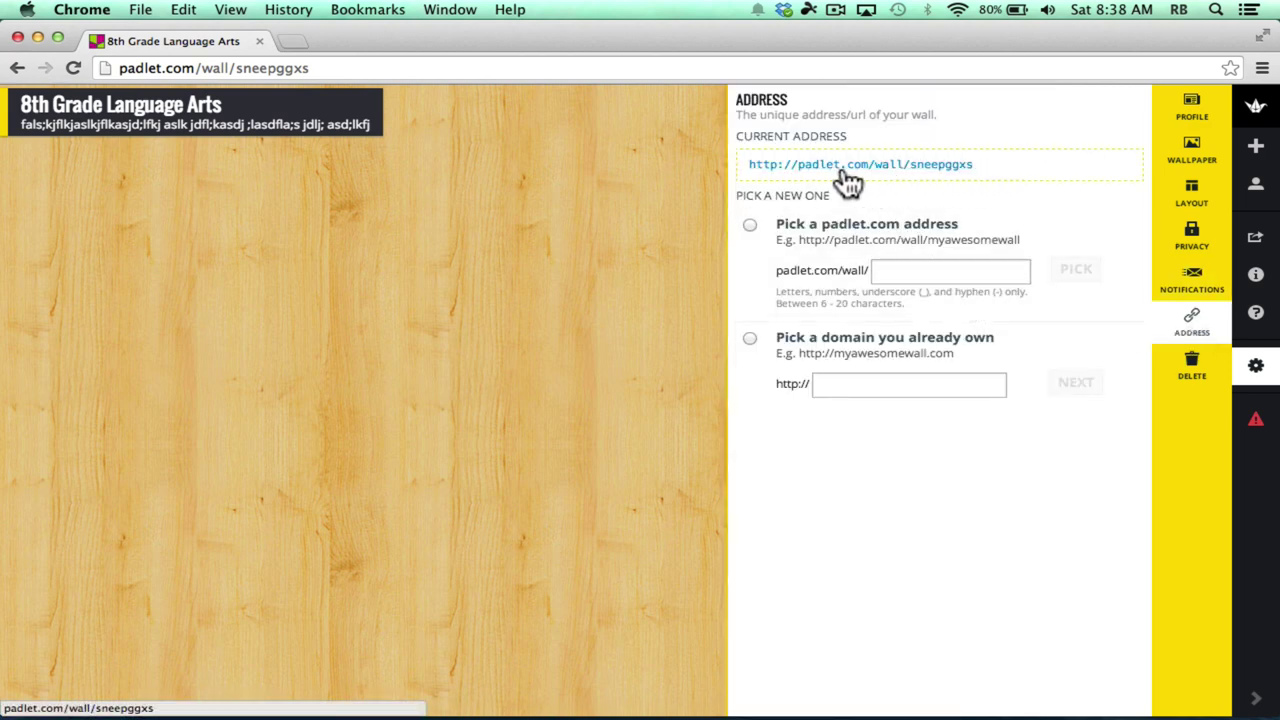
pyautogui.click(749, 226)
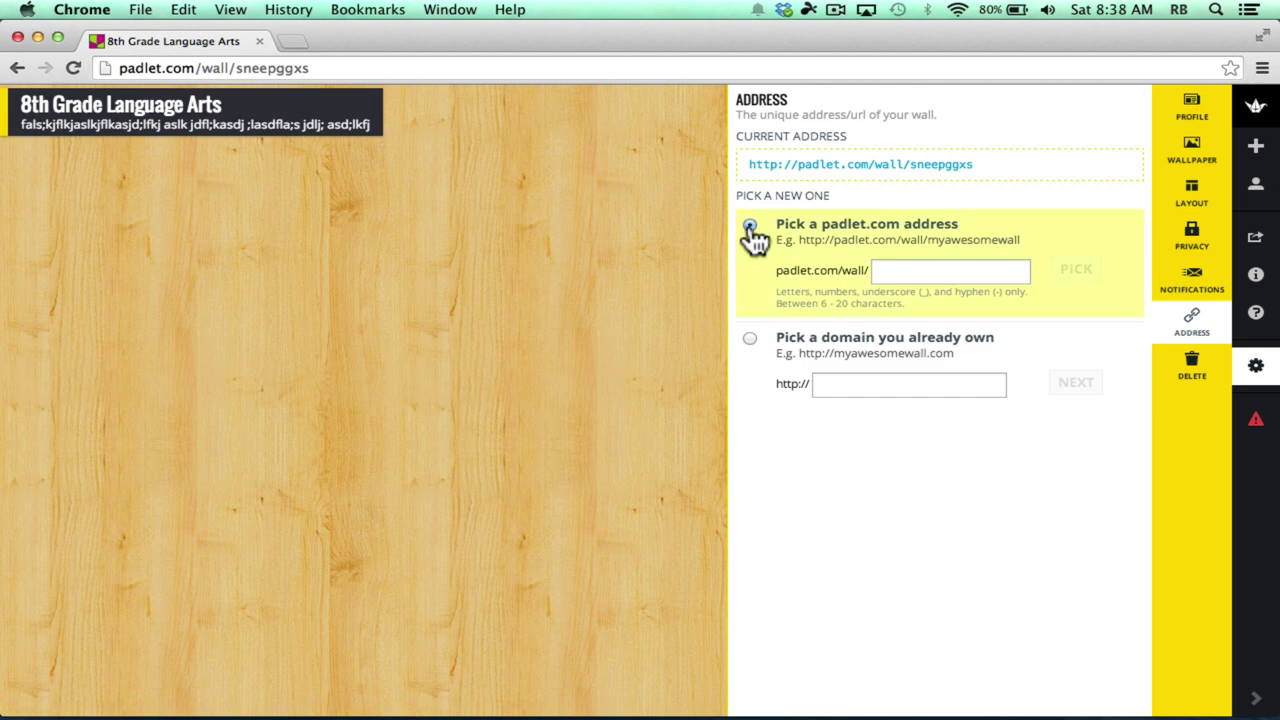
pyautogui.click(914, 271)
pyautogui.write('8thgradla')
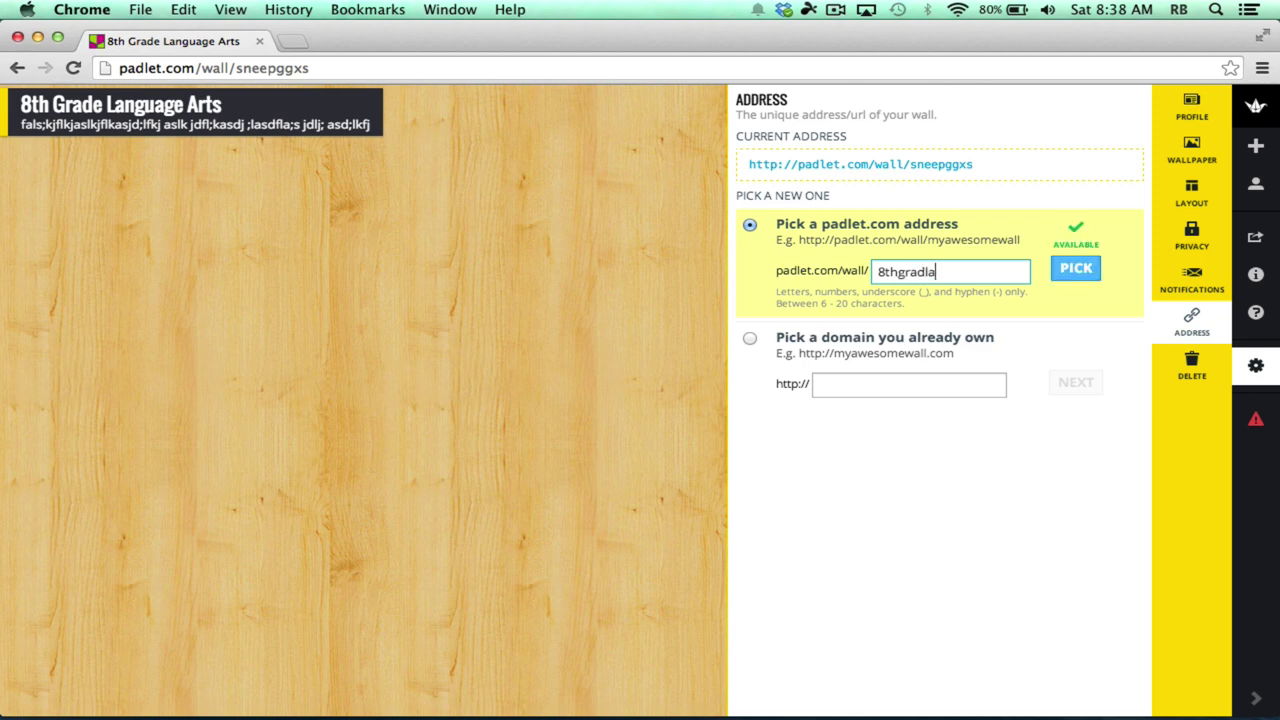
pyautogui.click(1090, 285)
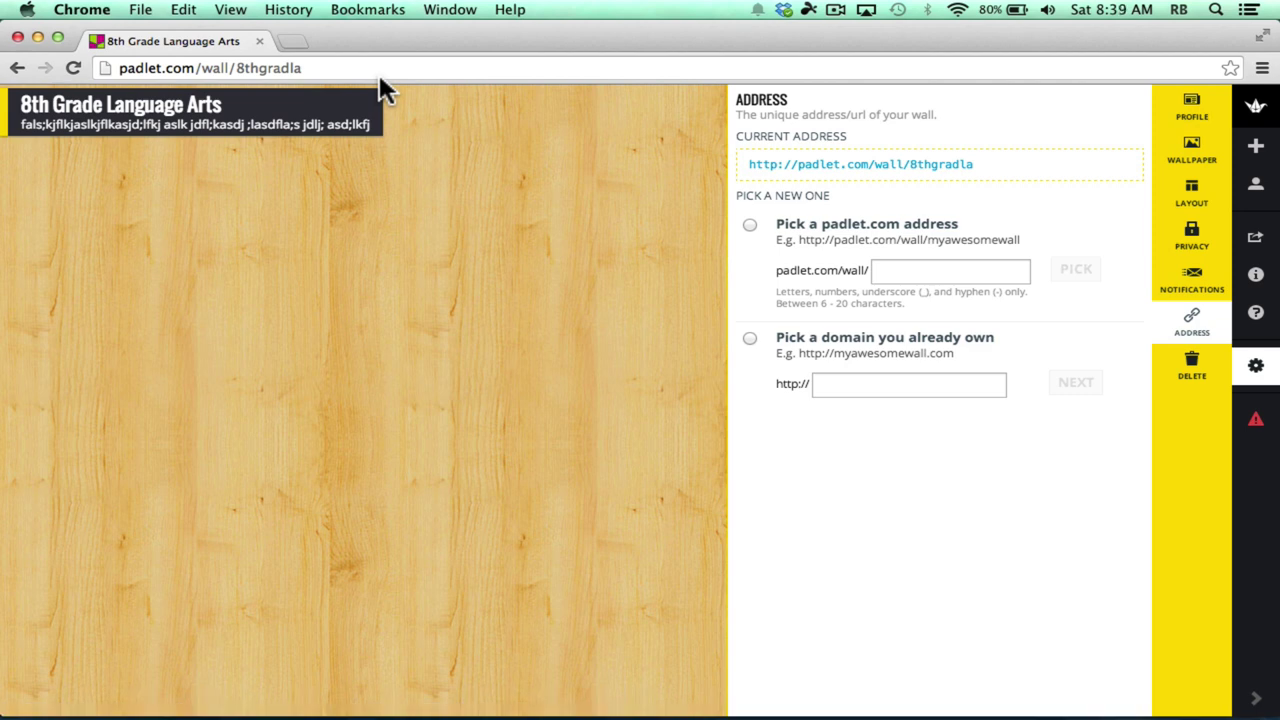
pyautogui.click(1193, 368)
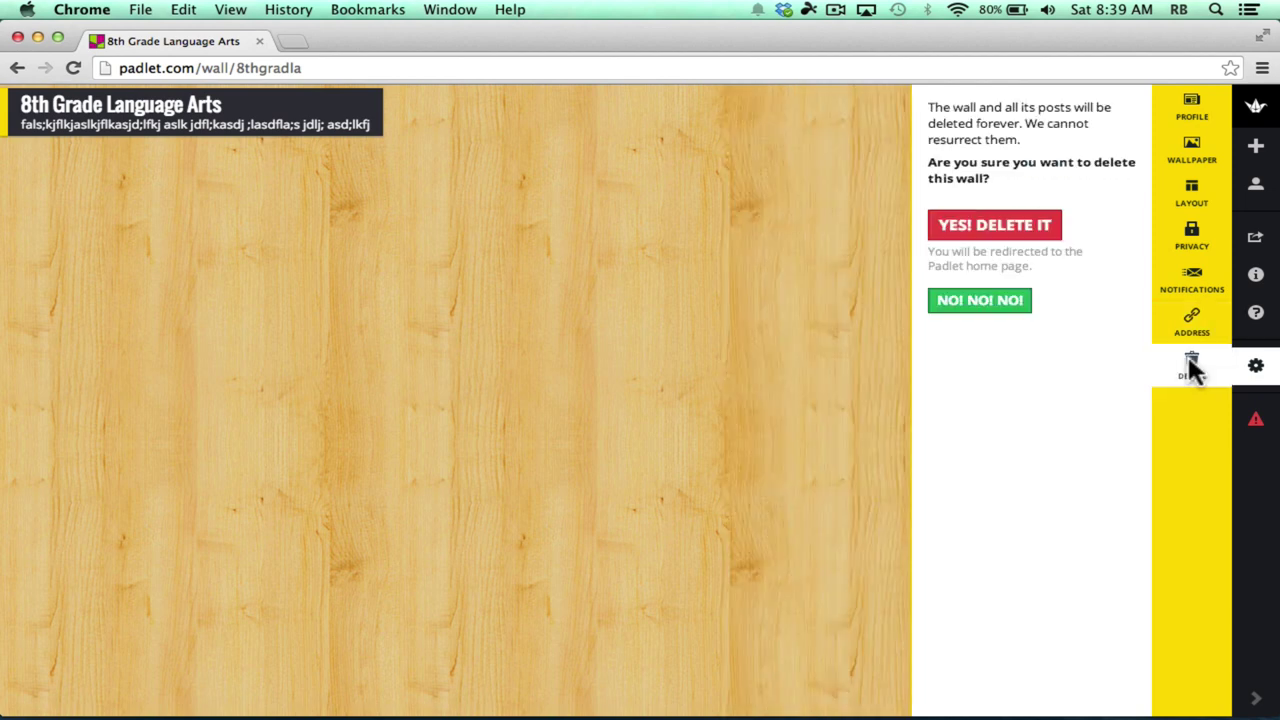
# Review the wall's embed code and QR code share options, then close the sharing panel
pyautogui.click(1257, 240)
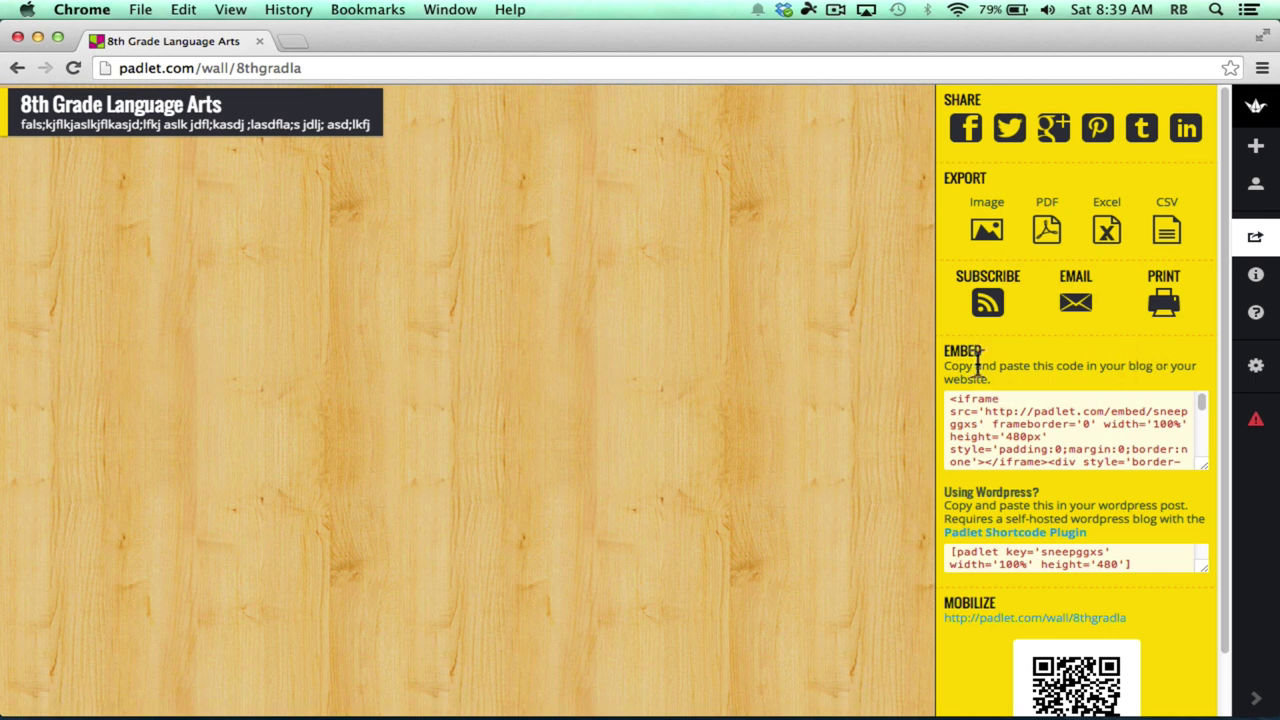
pyautogui.click(988, 404)
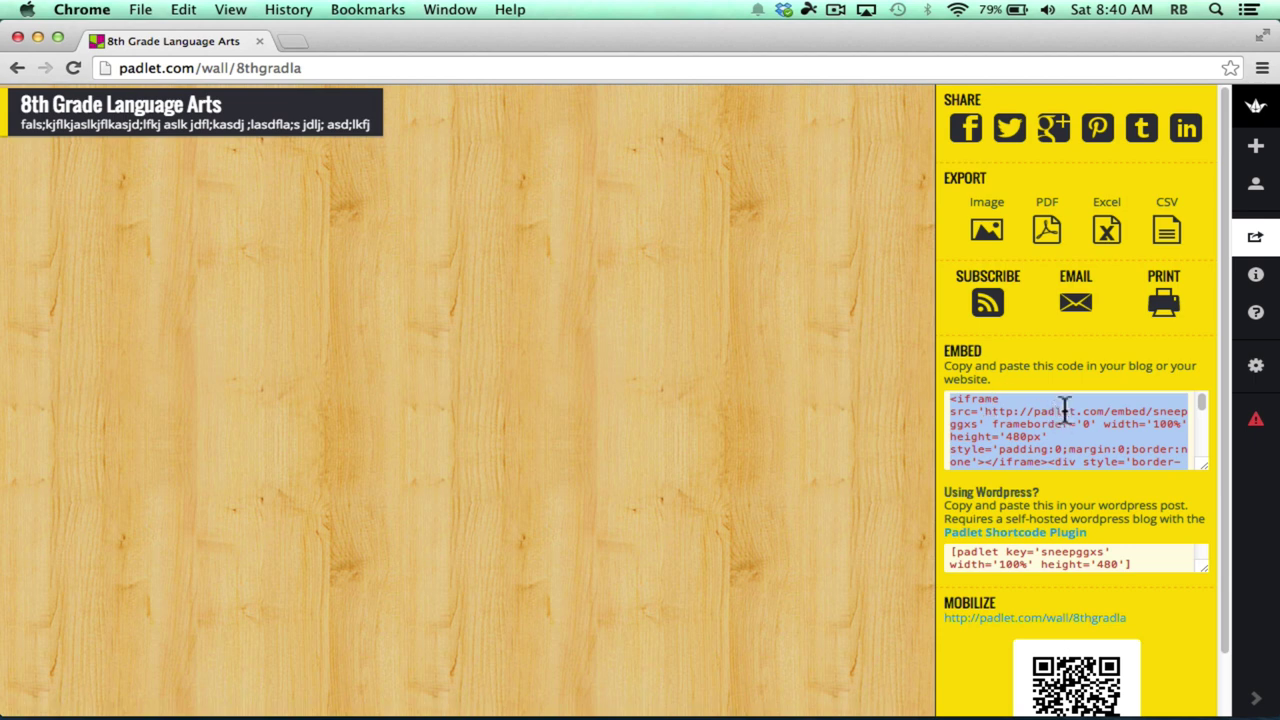
pyautogui.scroll(-2, 1186, 506)
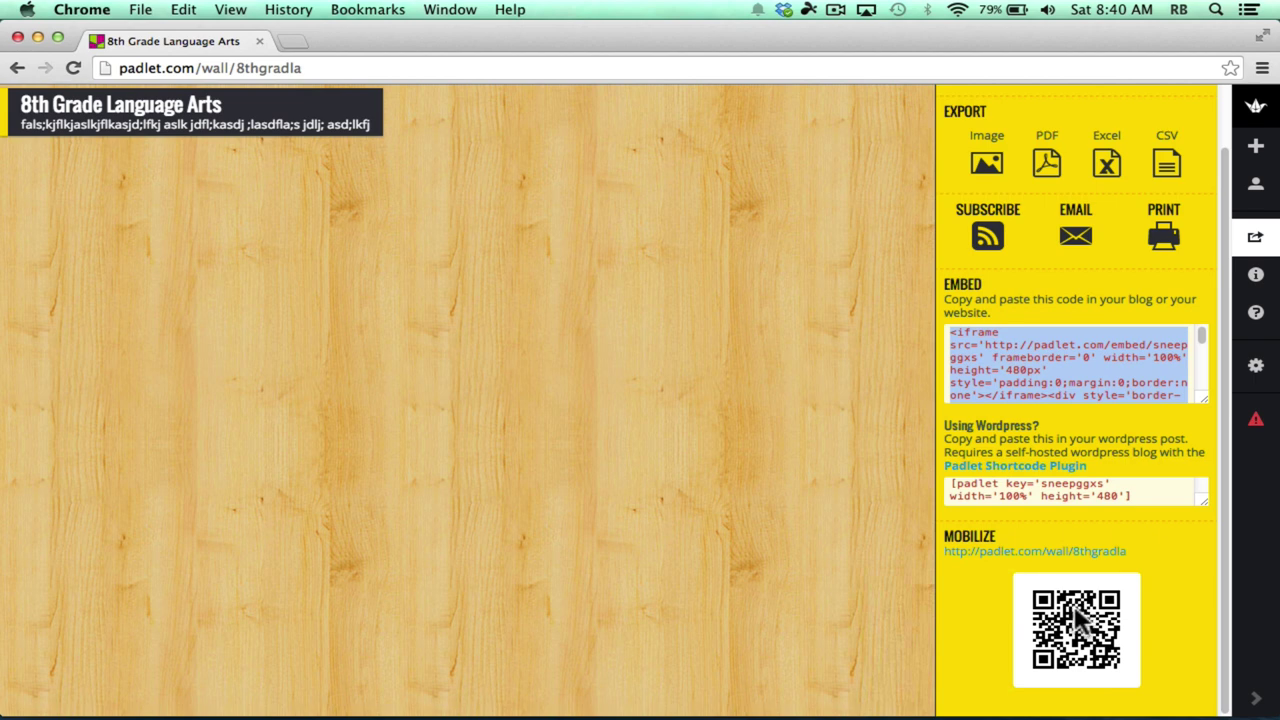
pyautogui.rightClick(1075, 618)
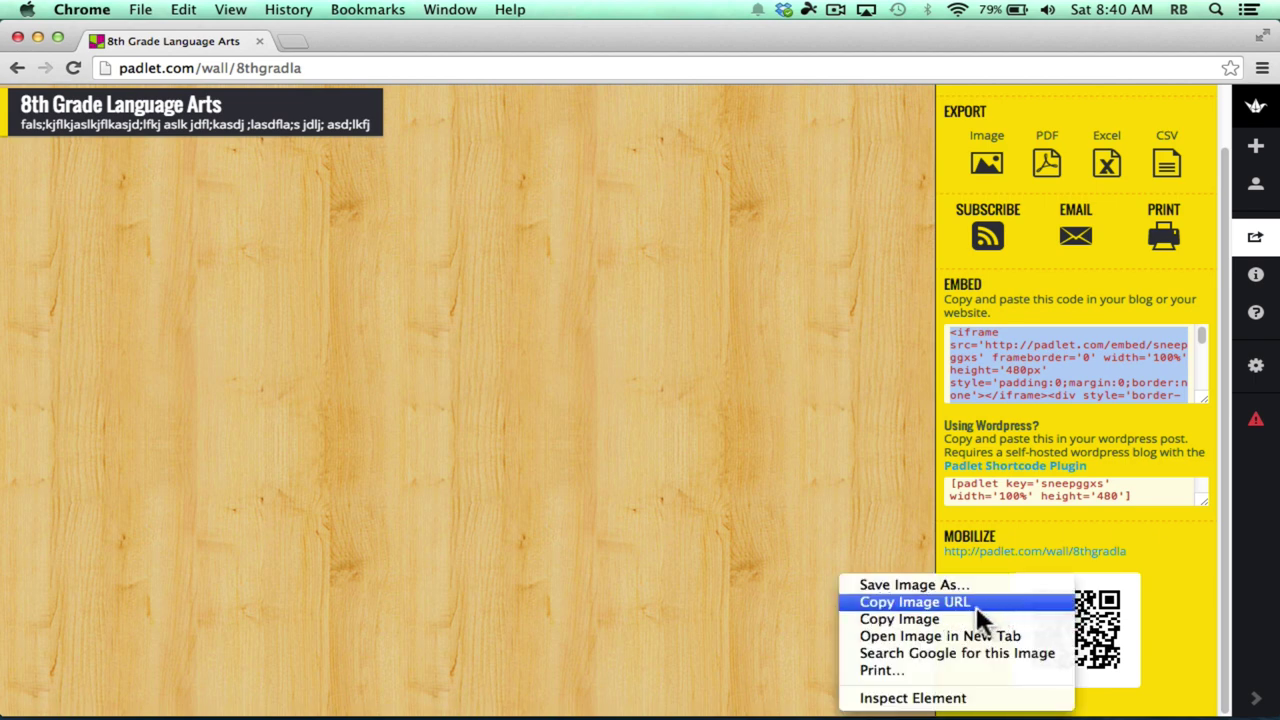
pyautogui.click(1219, 598)
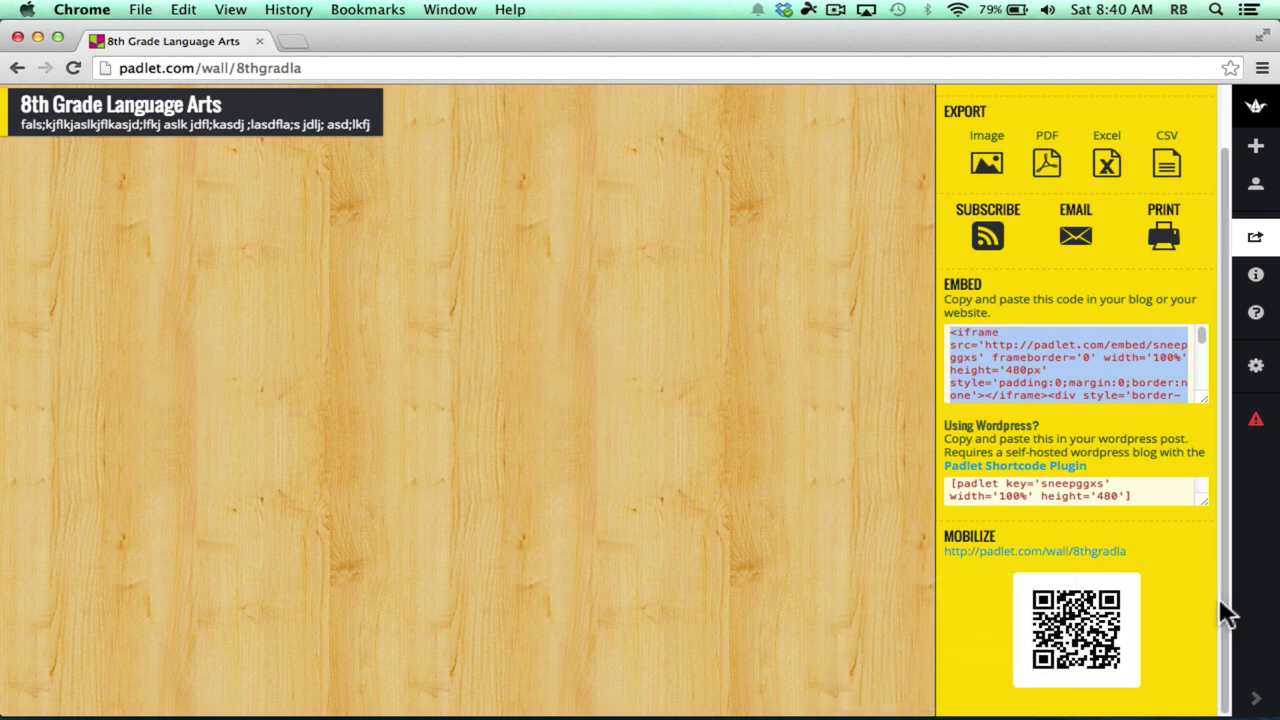
pyautogui.scroll(2, 1225, 520)
pyautogui.press('Escape')
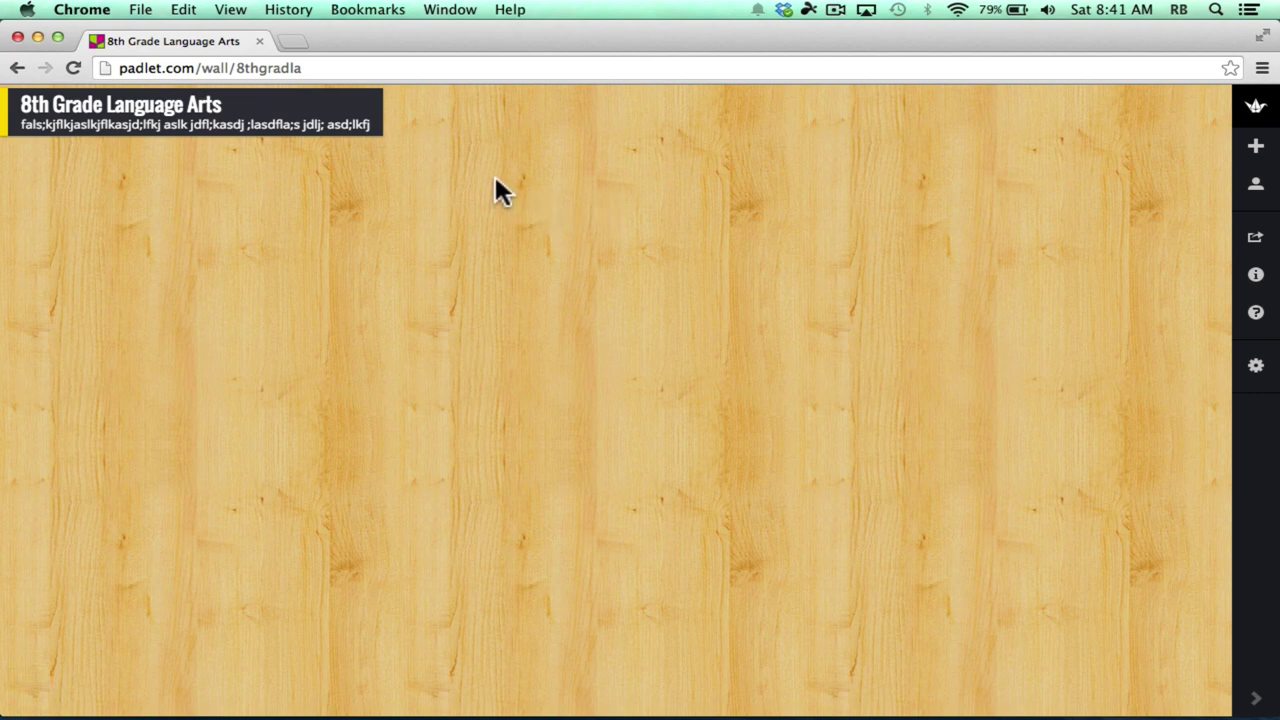
# Add a 'List of Questions' post at the upper right of the wall and nudge it slightly lower
pyautogui.doubleClick(981, 186)
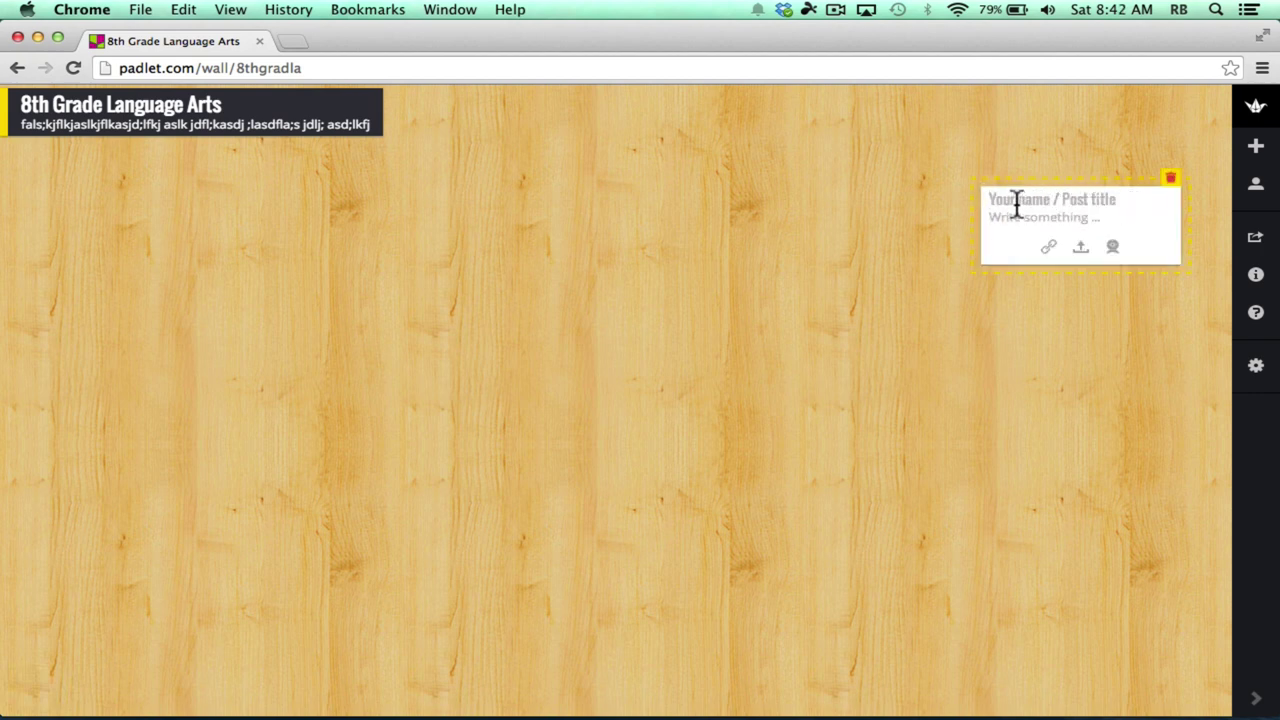
pyautogui.press('super+v')
pyautogui.click(1060, 300)
pyautogui.moveTo(1040, 222)
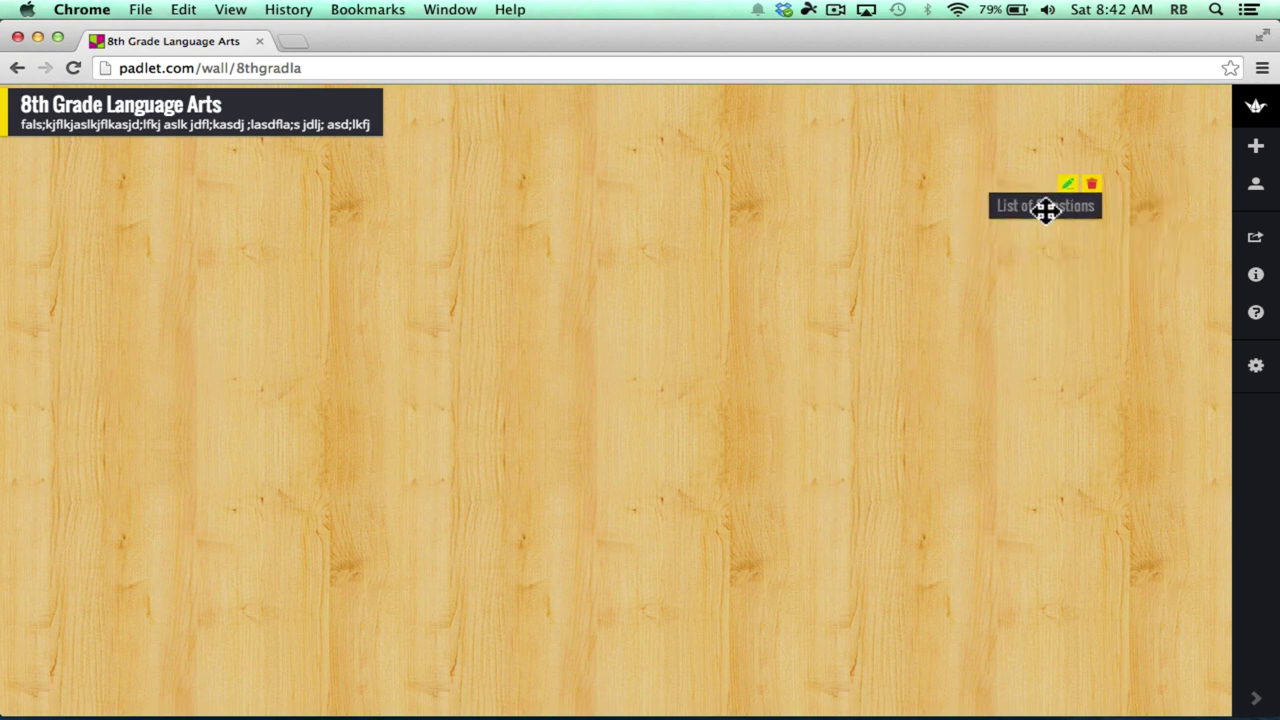
pyautogui.moveTo(1042, 218)
pyautogui.mouseDown()
pyautogui.moveTo(994, 262)
pyautogui.moveTo(1044, 222)
pyautogui.mouseUp()
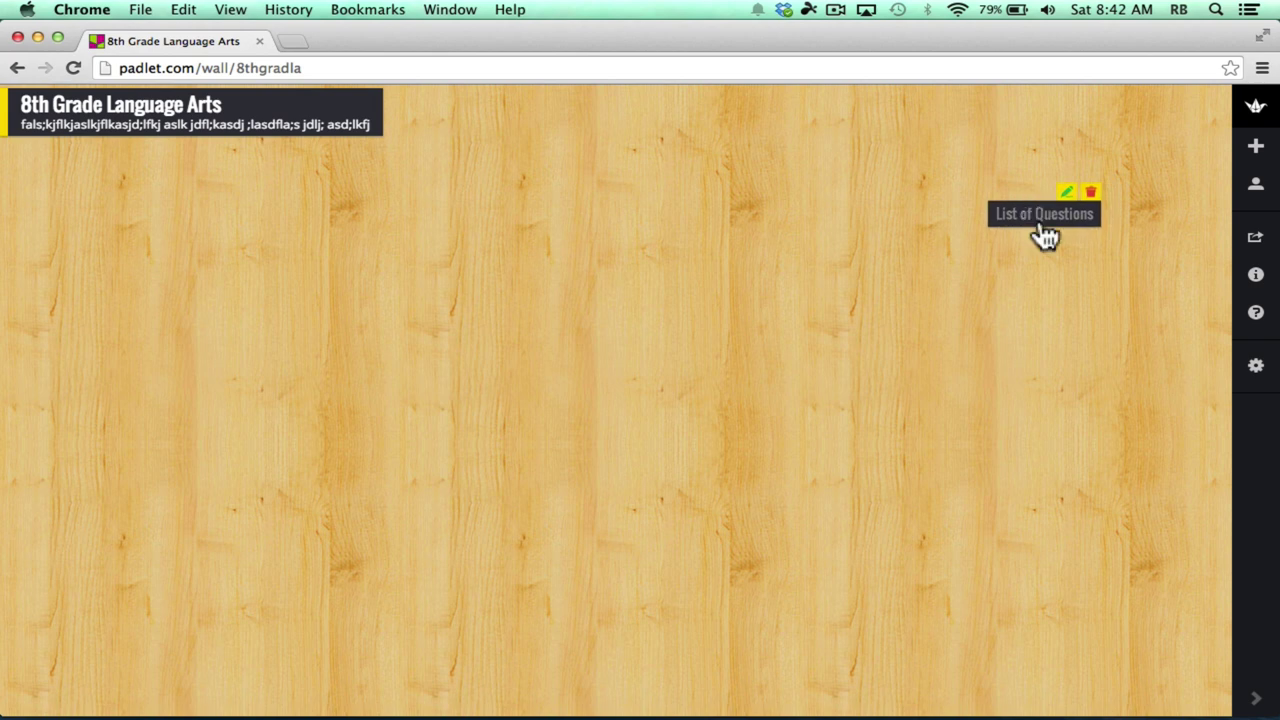
# Add an 'Announcements:' post on the left with the pasted field-trip and permission-slip reminder
pyautogui.doubleClick(1009, 267)
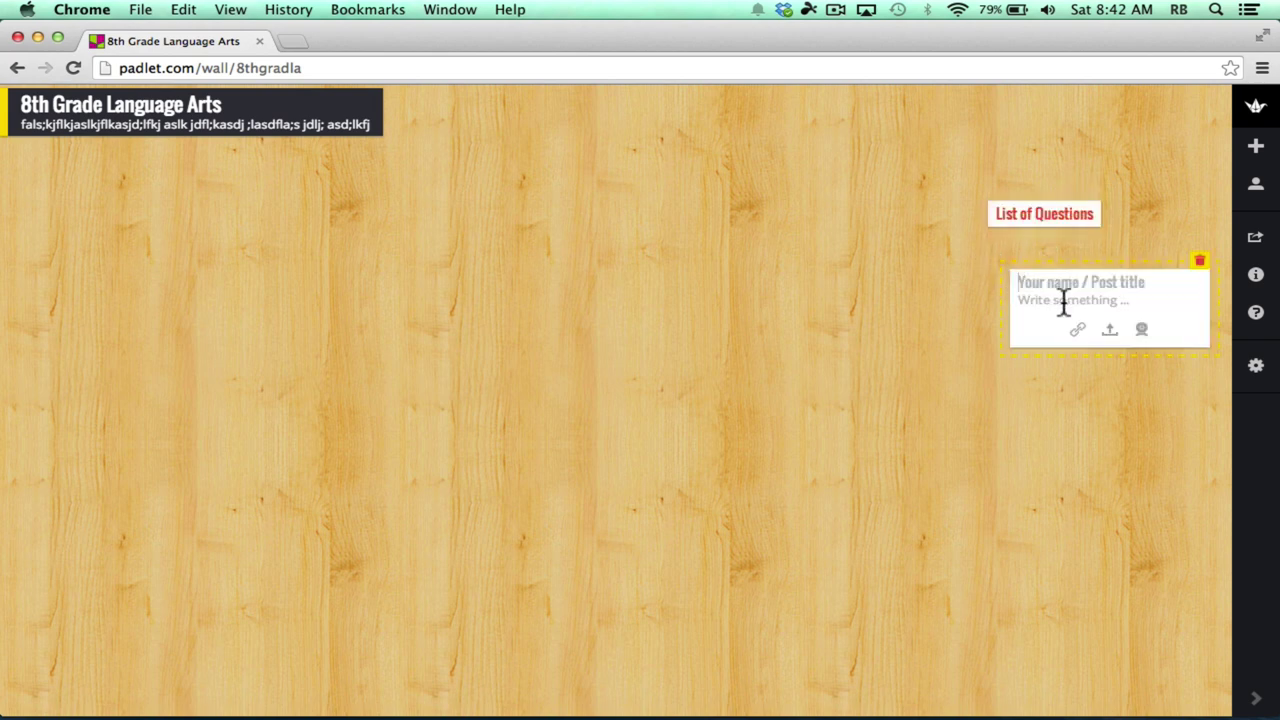
pyautogui.click(1021, 362)
pyautogui.doubleClick(198, 226)
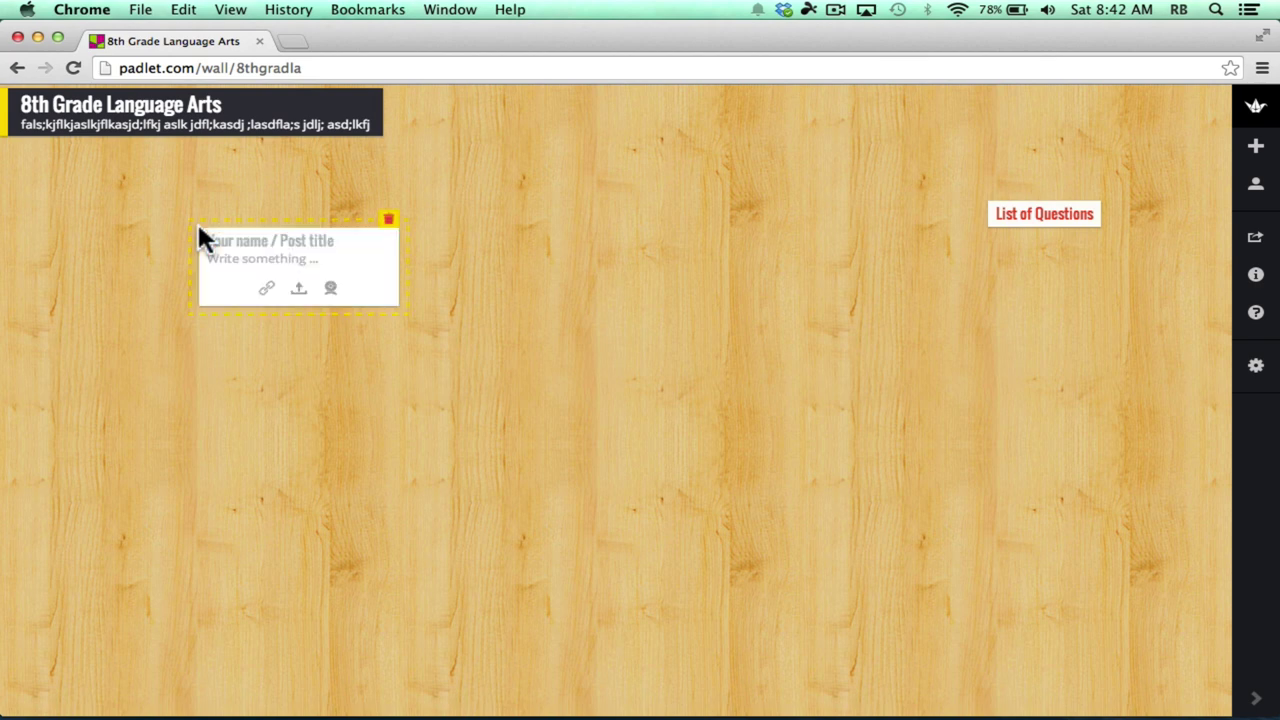
pyautogui.write('Announcements:')
pyautogui.click(231, 260)
pyautogui.press('super+v')
pyautogui.click(367, 378)
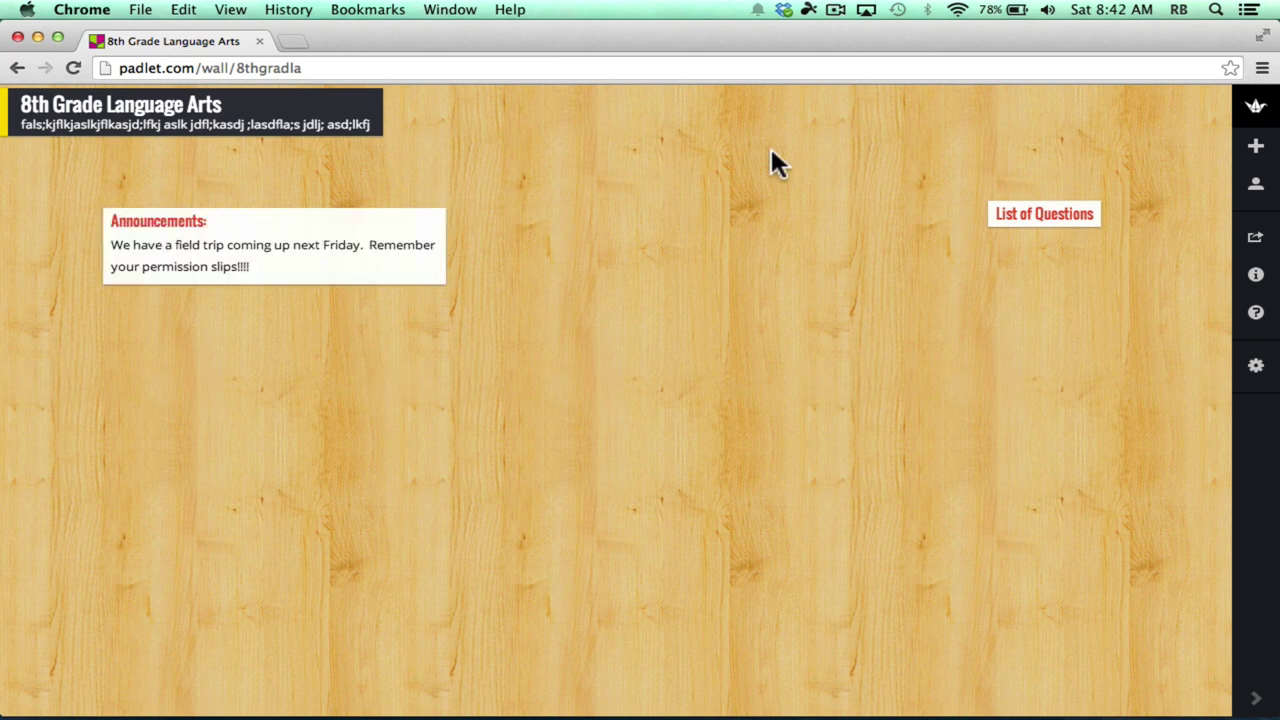
# Upload 1.jpg into a new top-centre post, then nudge it up and enlarge it slightly
pyautogui.doubleClick(661, 142)
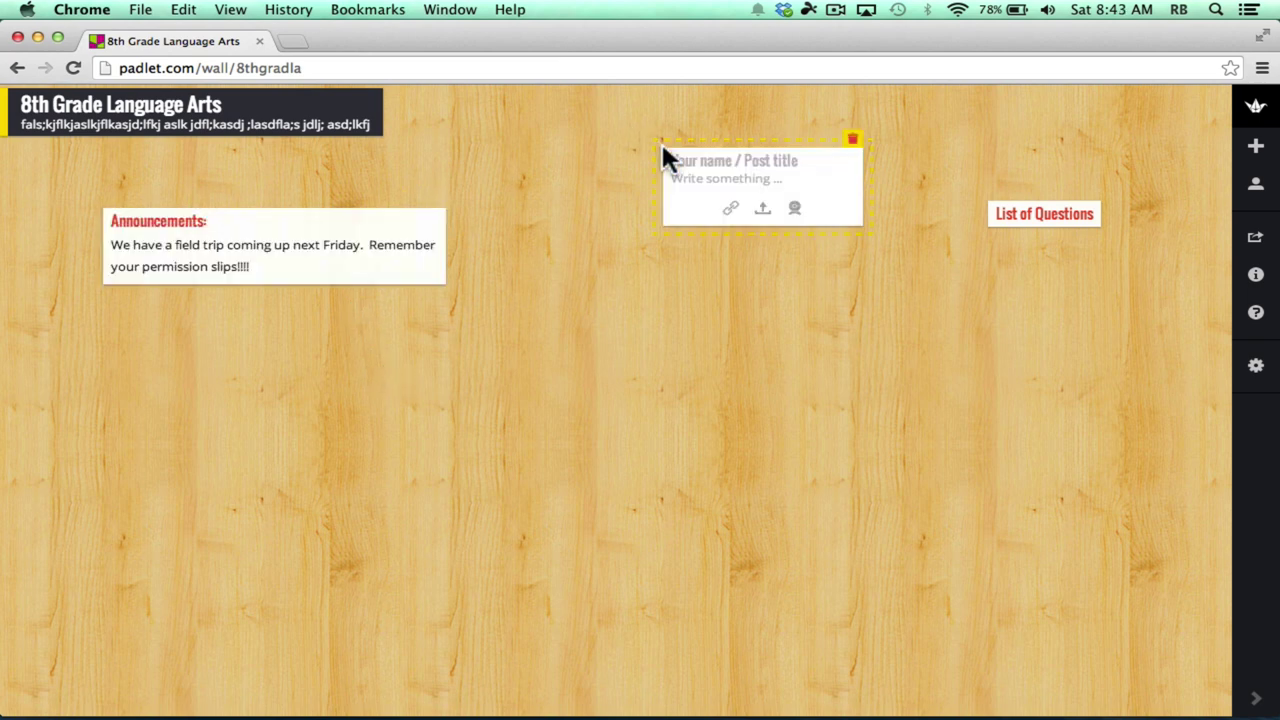
pyautogui.click(763, 214)
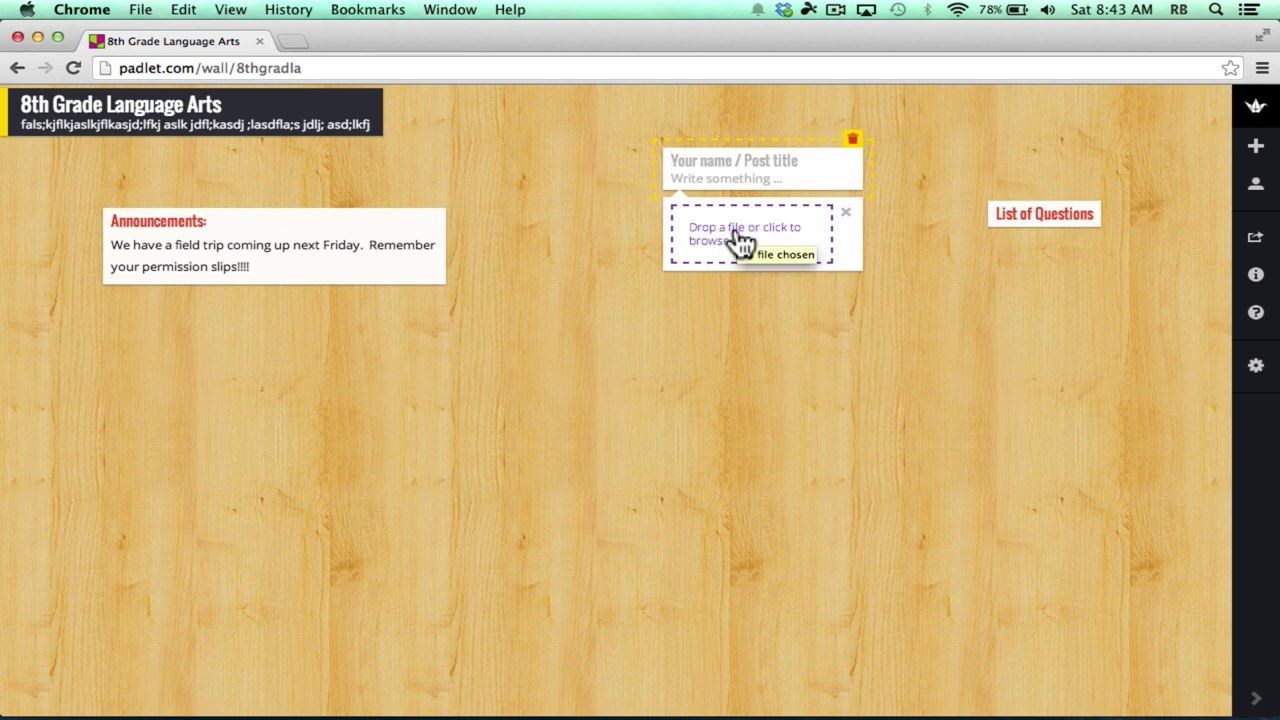
pyautogui.click(748, 238)
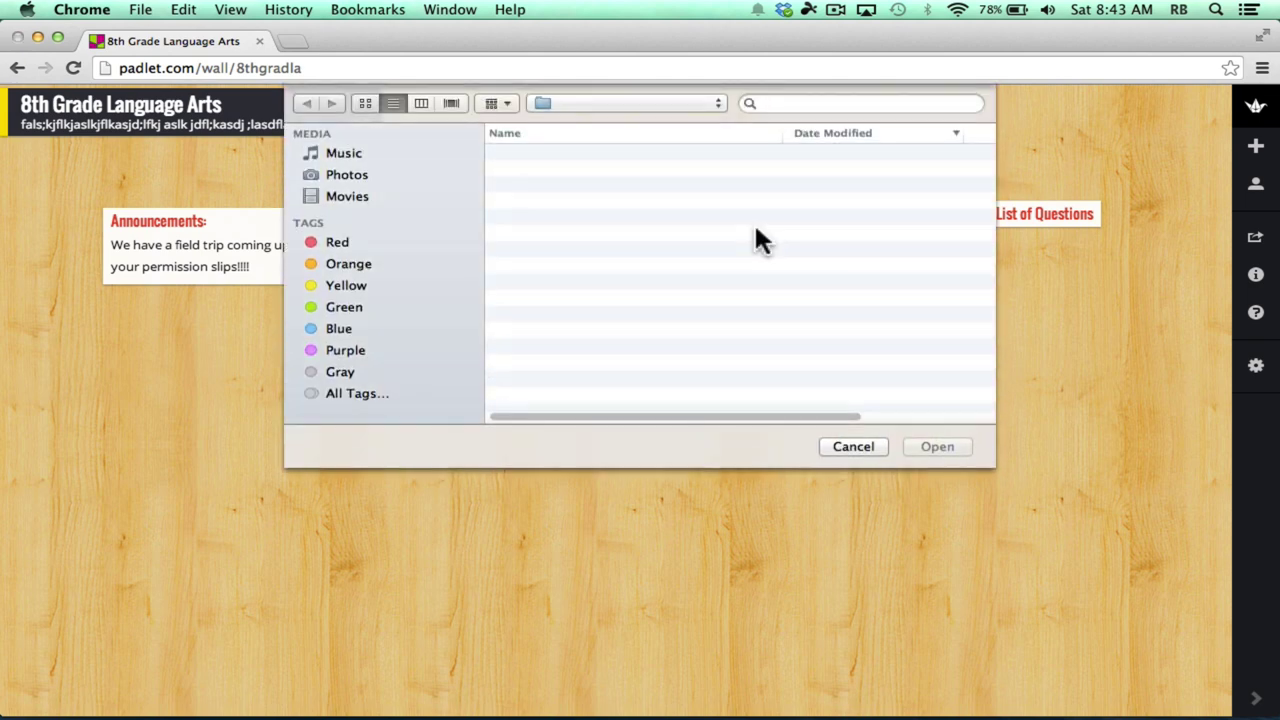
pyautogui.scroll(-2, 370, 365)
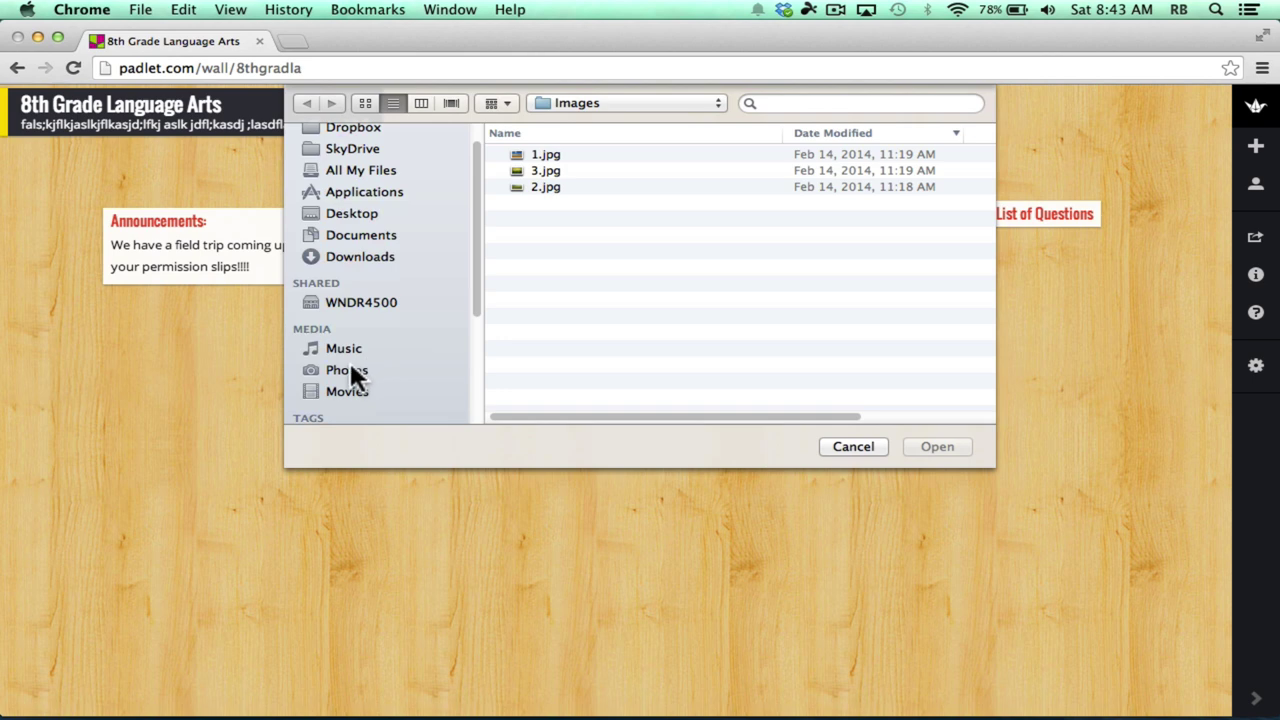
pyautogui.doubleClick(545, 154)
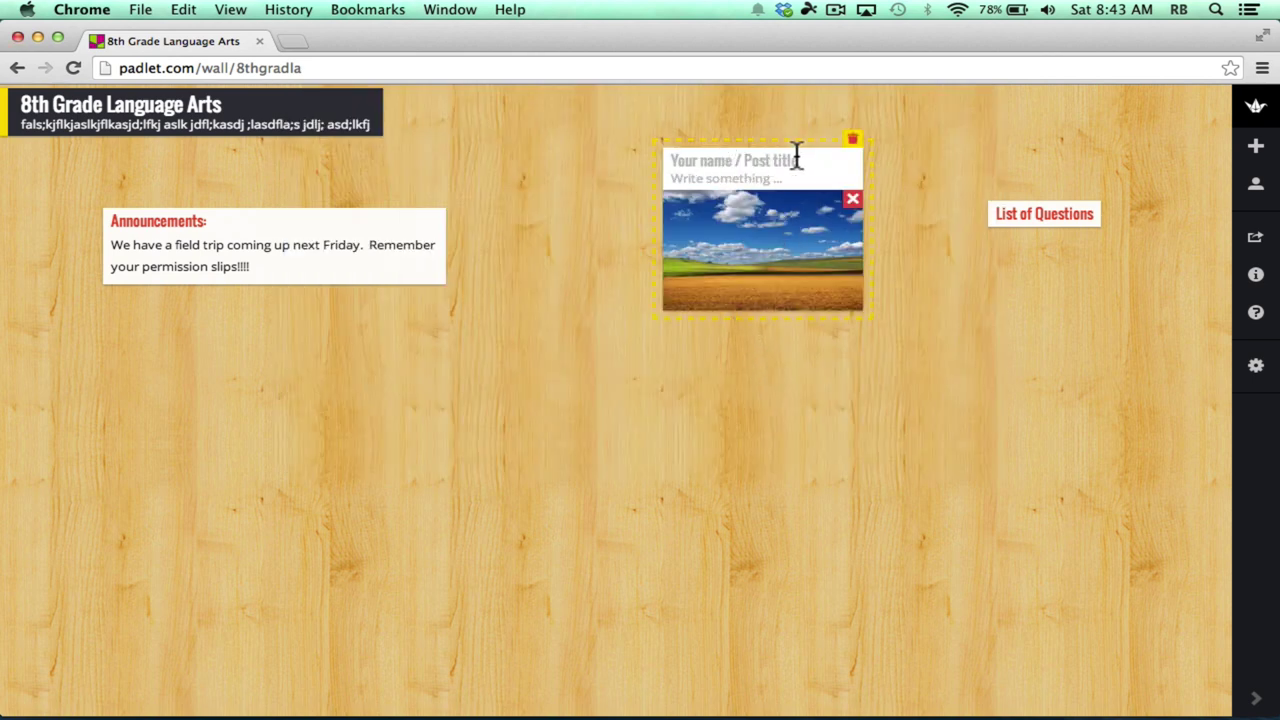
pyautogui.moveTo(774, 247); pyautogui.dragTo(740, 224)
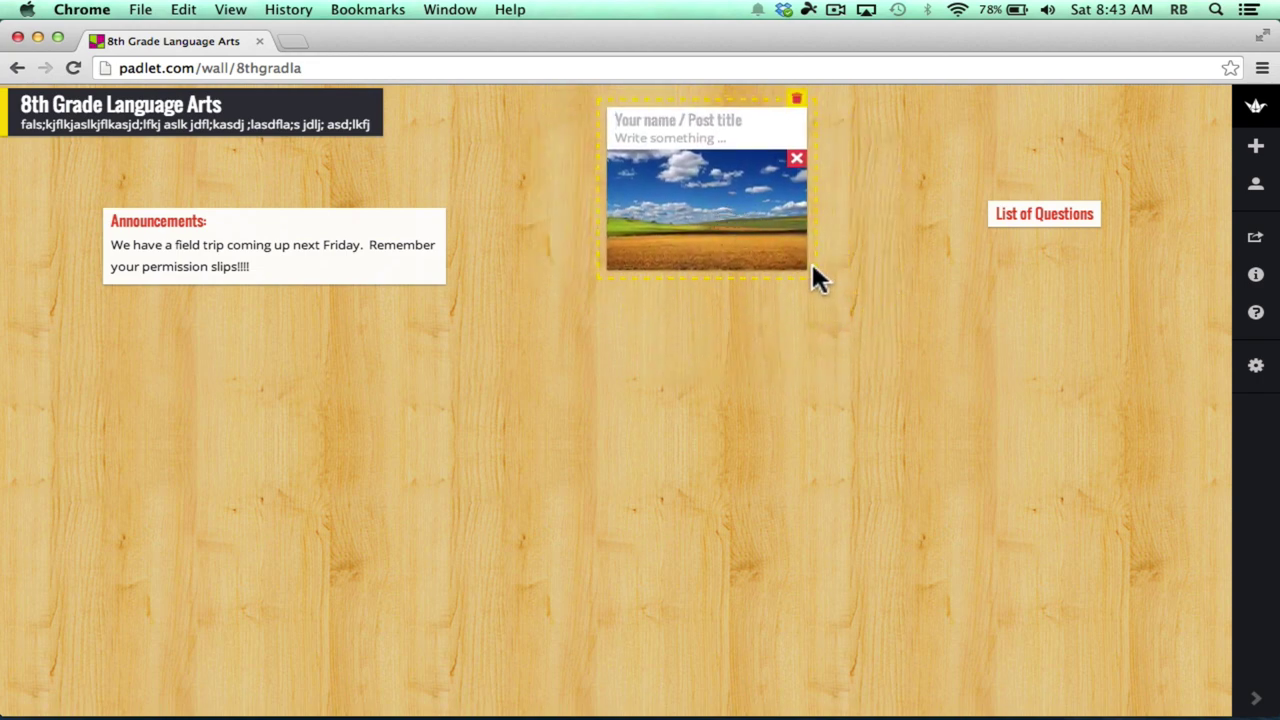
pyautogui.moveTo(806, 274); pyautogui.dragTo(825, 320)
pyautogui.click(825, 320)
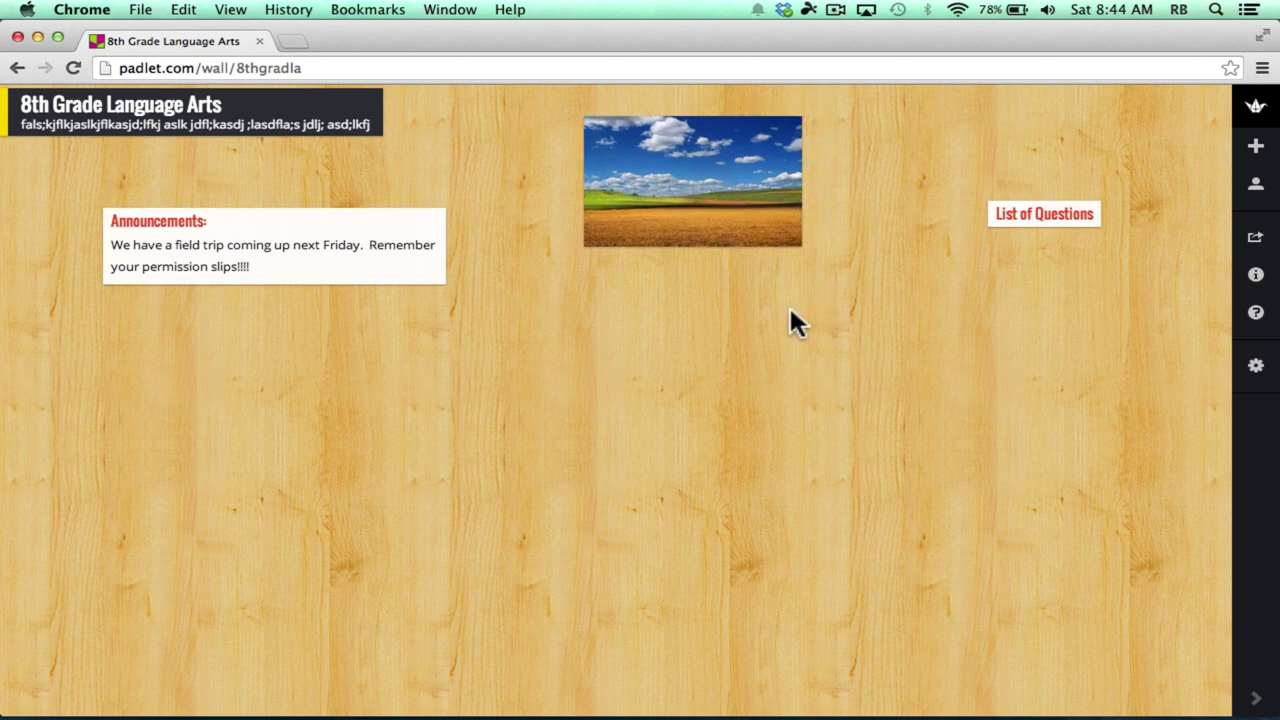
# Create a post below Announcements and add the house image from its copied Wikimedia URL
pyautogui.doubleClick(129, 376)
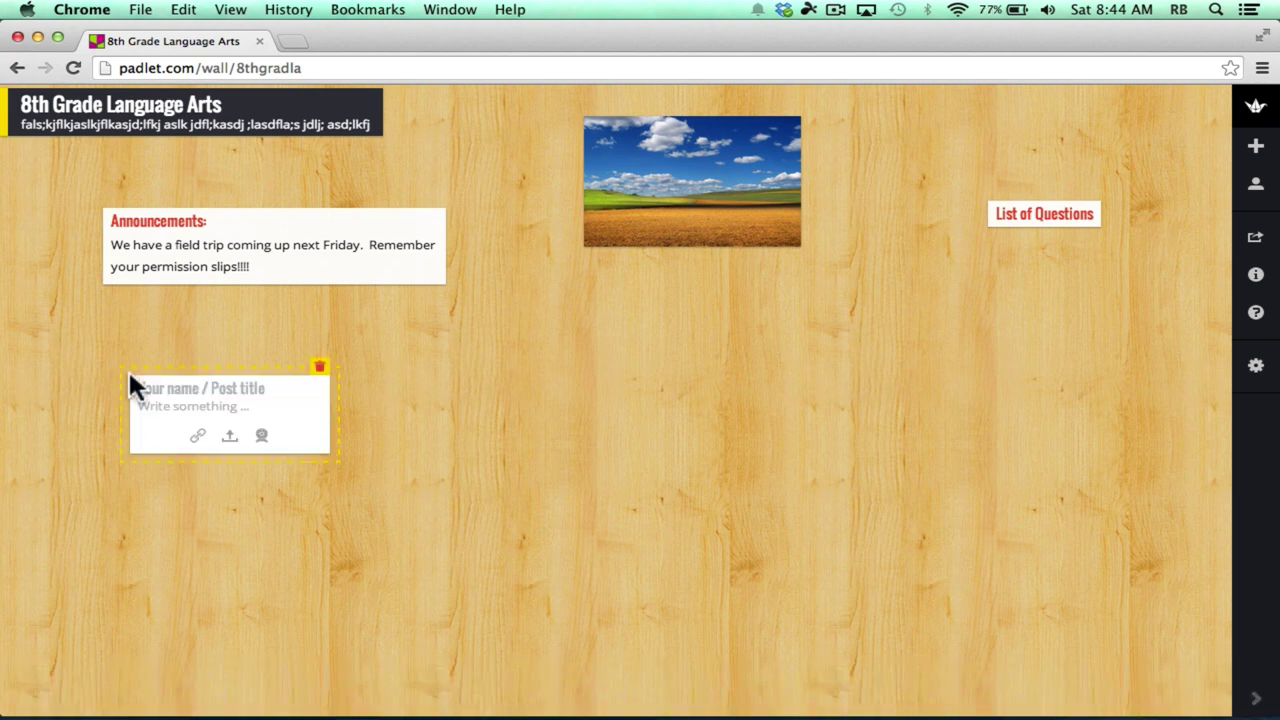
pyautogui.click(198, 438)
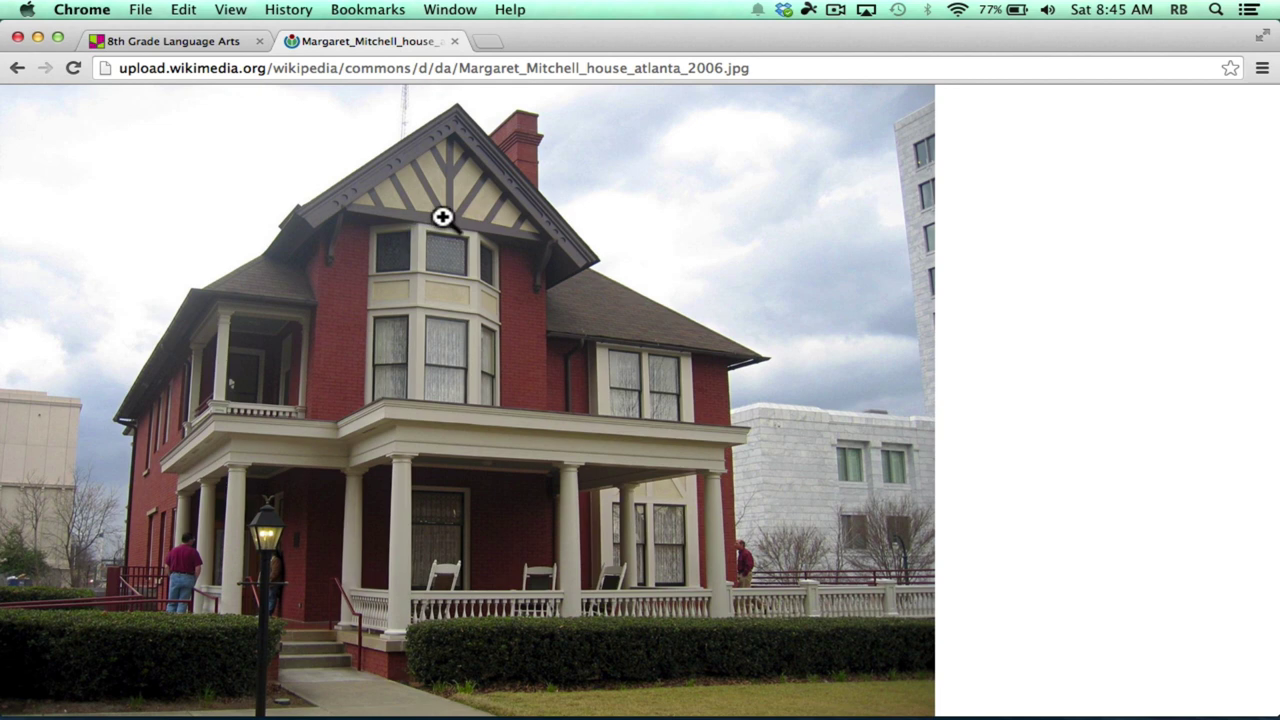
pyautogui.click(425, 68)
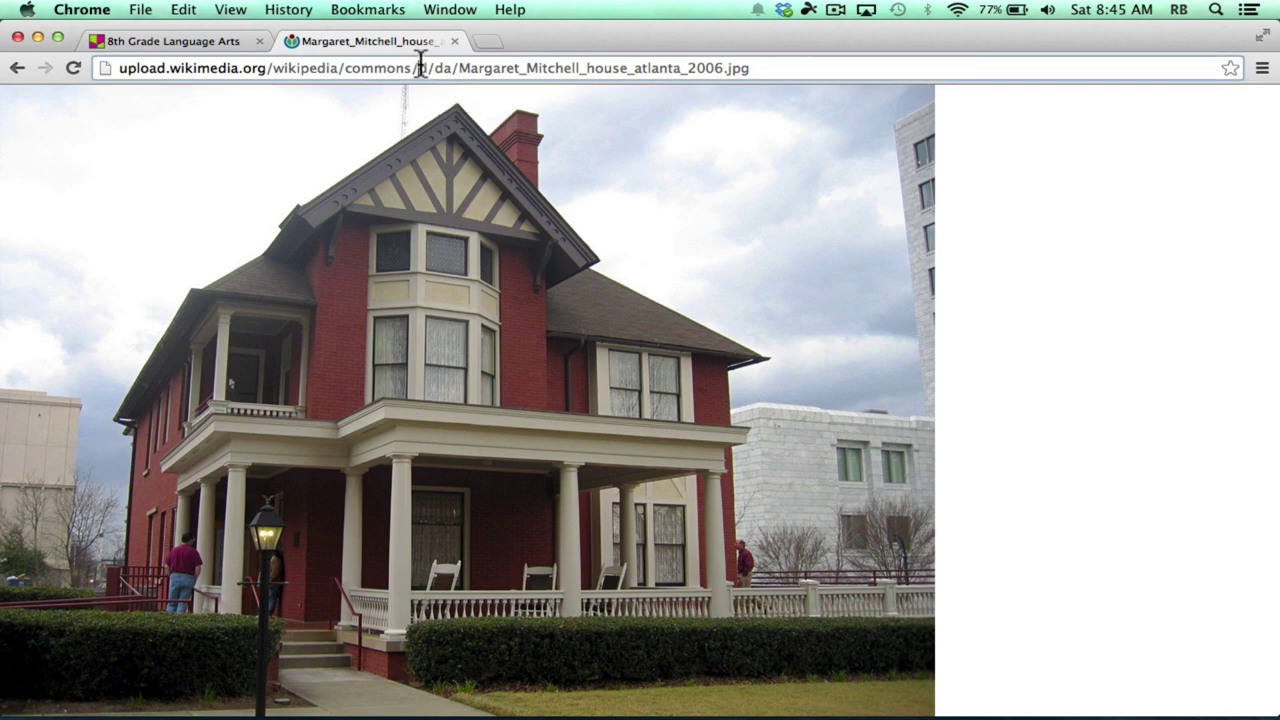
pyautogui.click(190, 41)
pyautogui.press('super+v')
pyautogui.click(279, 444)
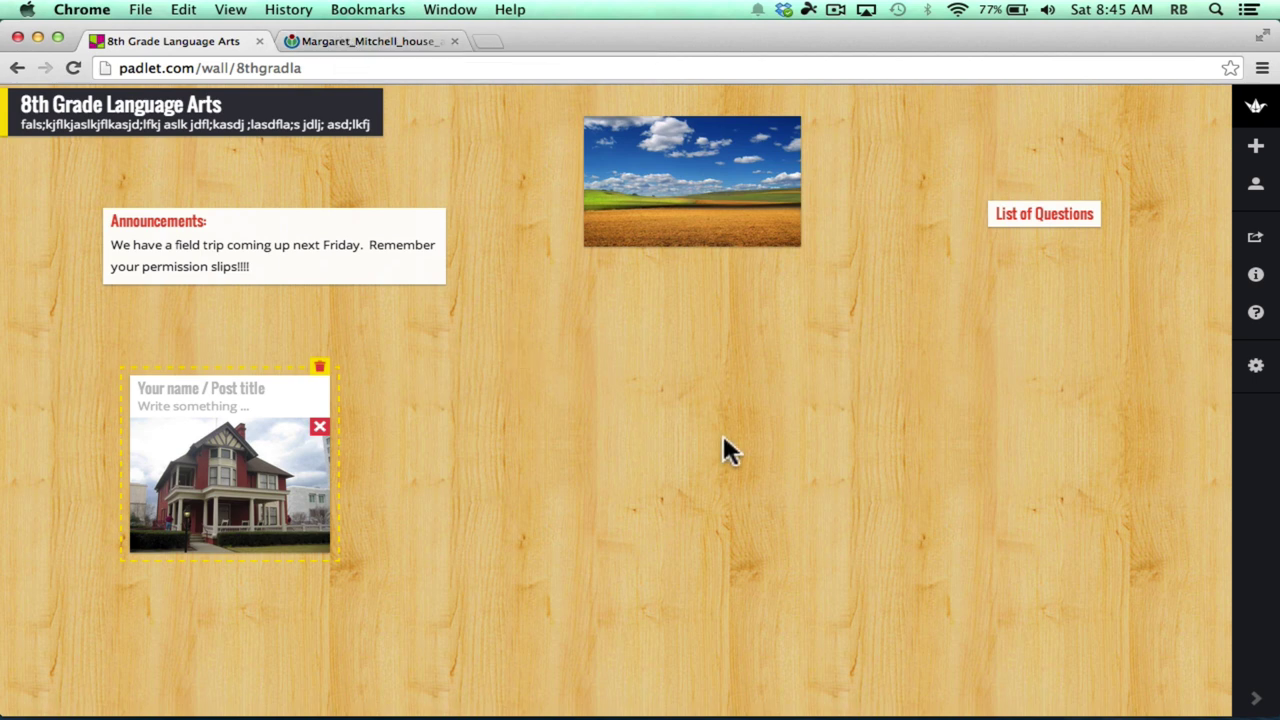
# Drag the house image post up and left into place on the wall
pyautogui.moveTo(118, 452); pyautogui.dragTo(66, 410)
pyautogui.moveTo(283, 514); pyautogui.dragTo(327, 555)
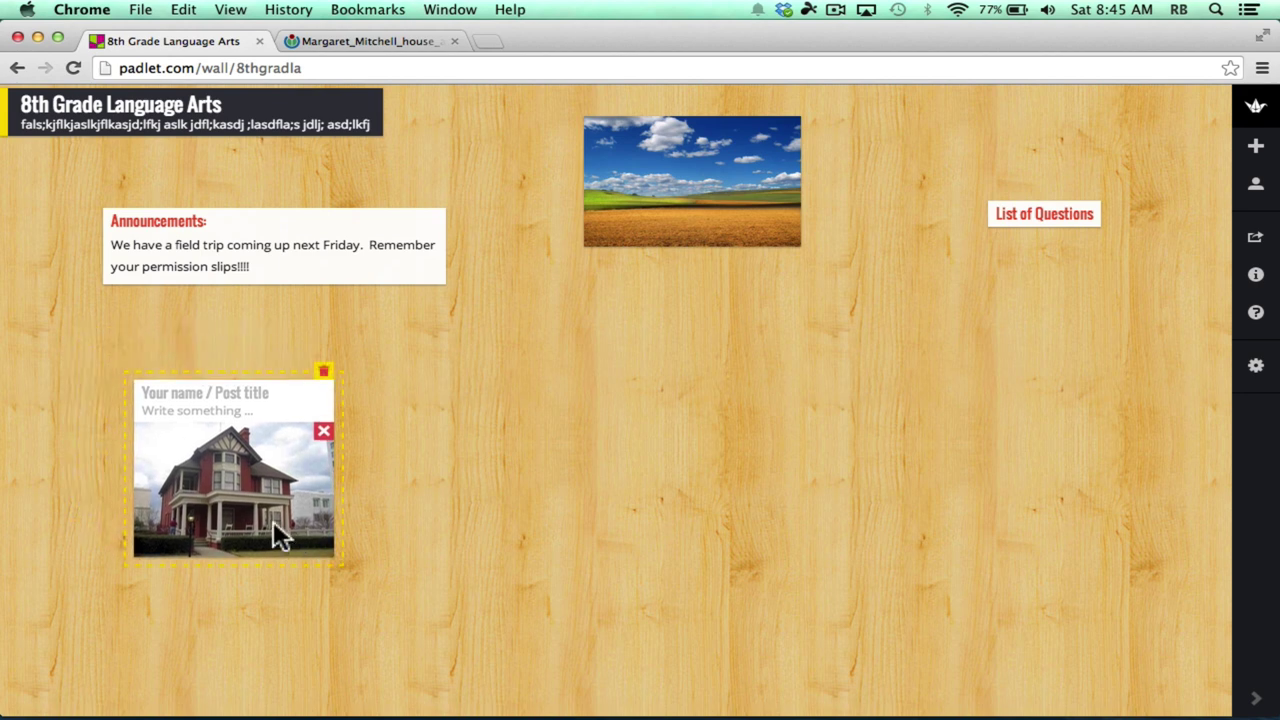
pyautogui.moveTo(270, 516); pyautogui.dragTo(218, 478)
# Copy the Google Maps Panama City URL and return to the 8th Grade Language Arts tab
pyautogui.click(500, 426)
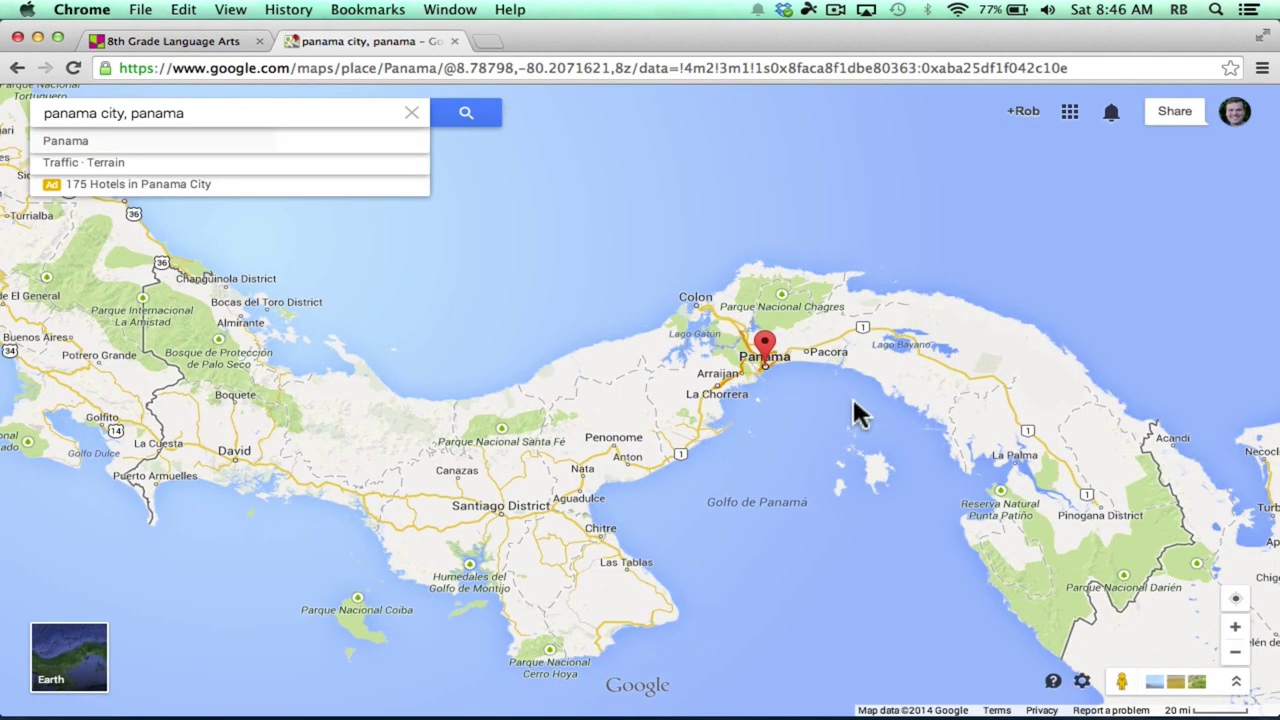
pyautogui.click(423, 186)
pyautogui.click(323, 68)
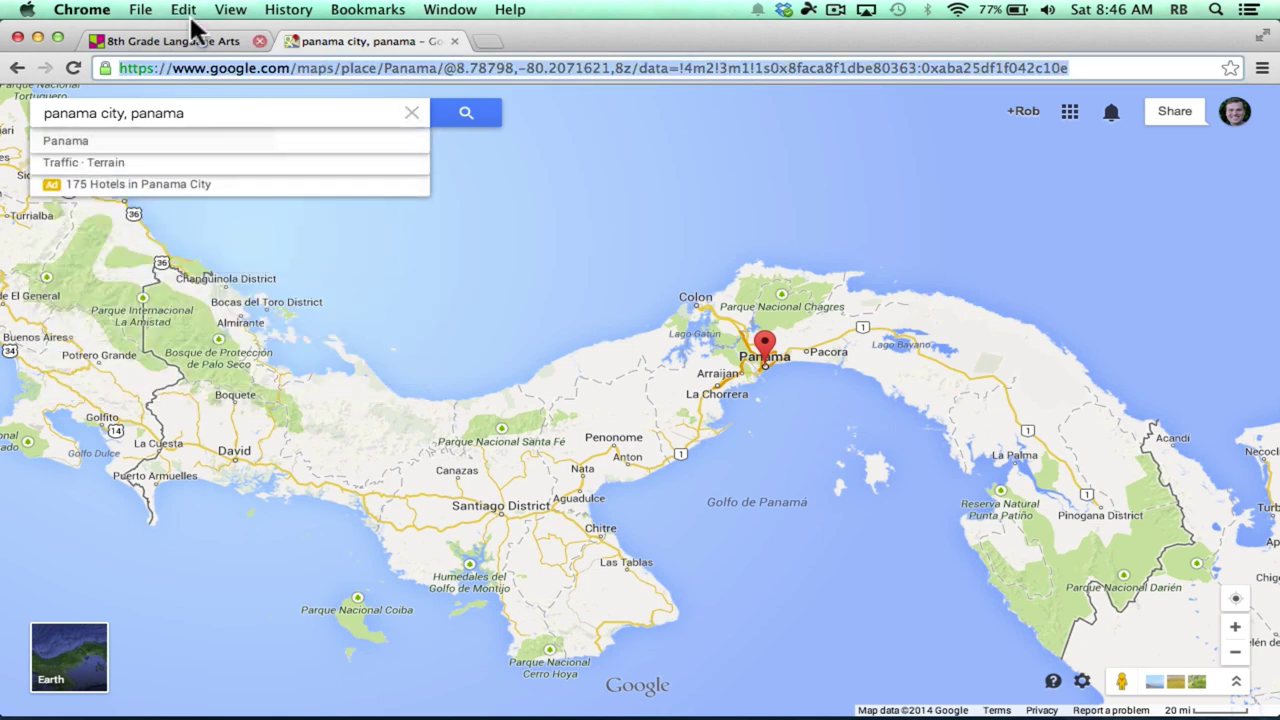
pyautogui.click(200, 40)
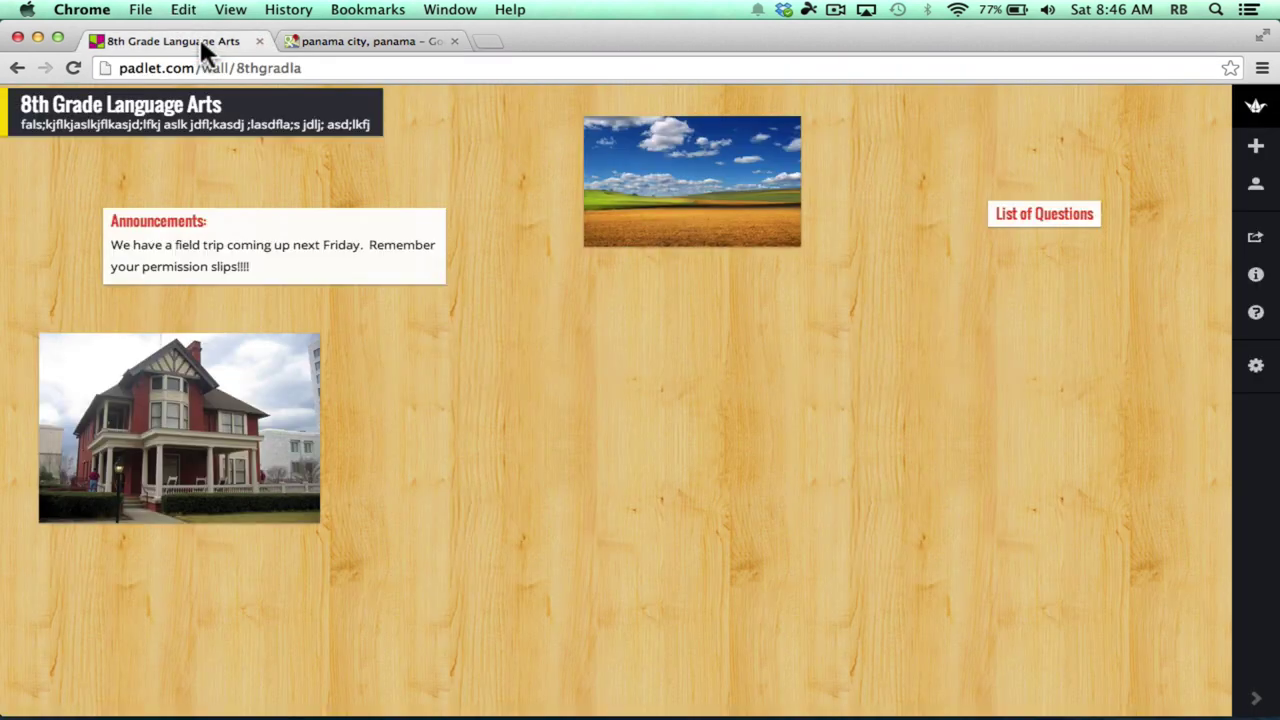
# Add a link post with the pasted Panama map URL, then move and enlarge it mid-wall
pyautogui.doubleClick(540, 356)
pyautogui.click(608, 424)
pyautogui.press('super+v')
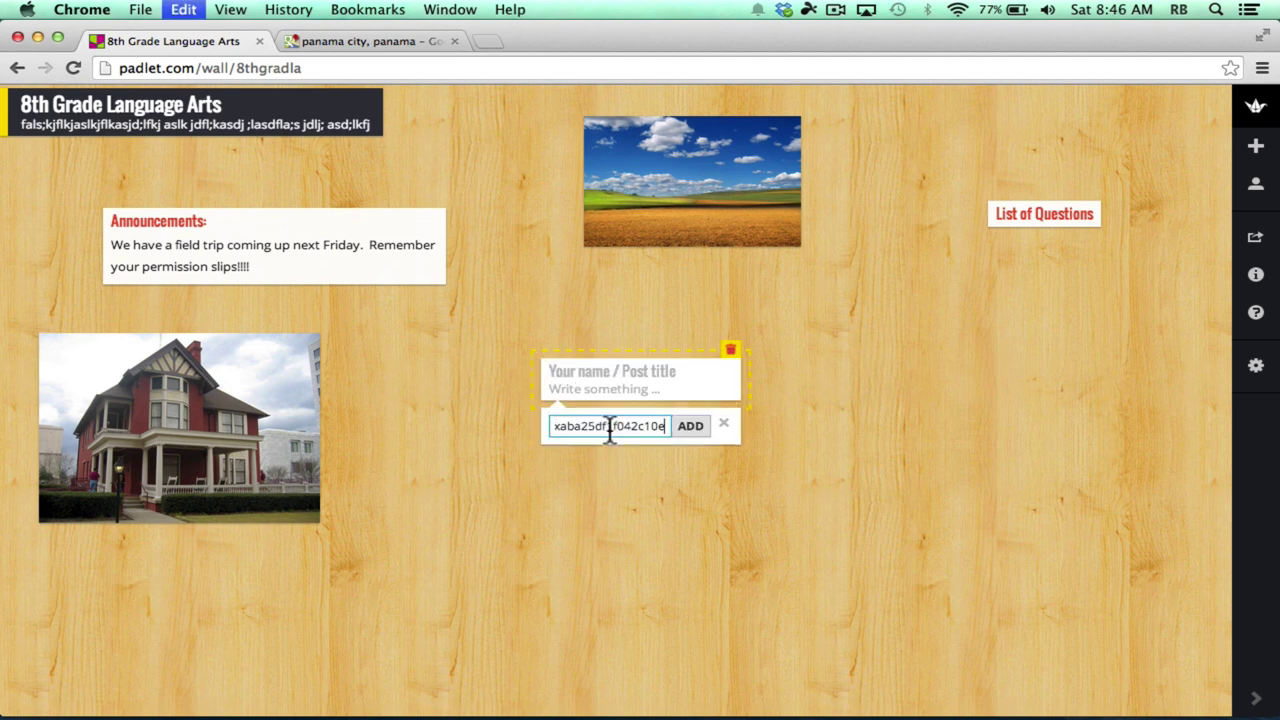
pyautogui.click(697, 432)
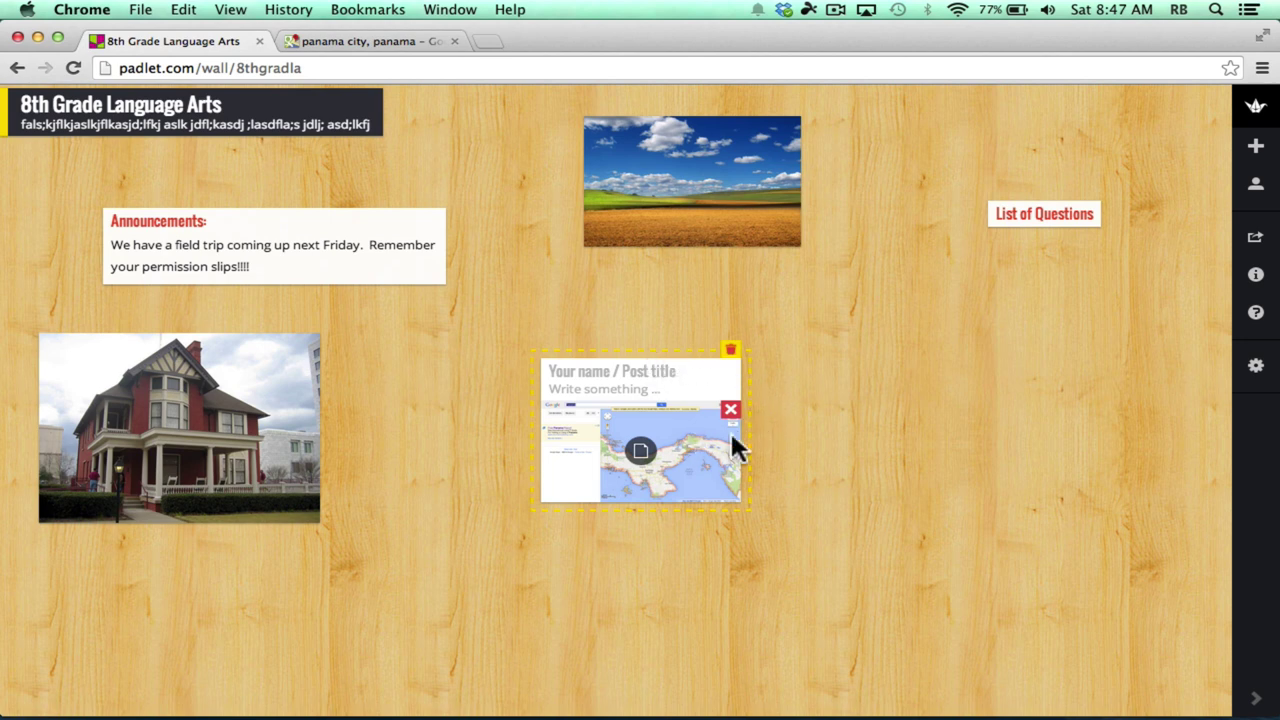
pyautogui.moveTo(733, 450); pyautogui.dragTo(665, 430)
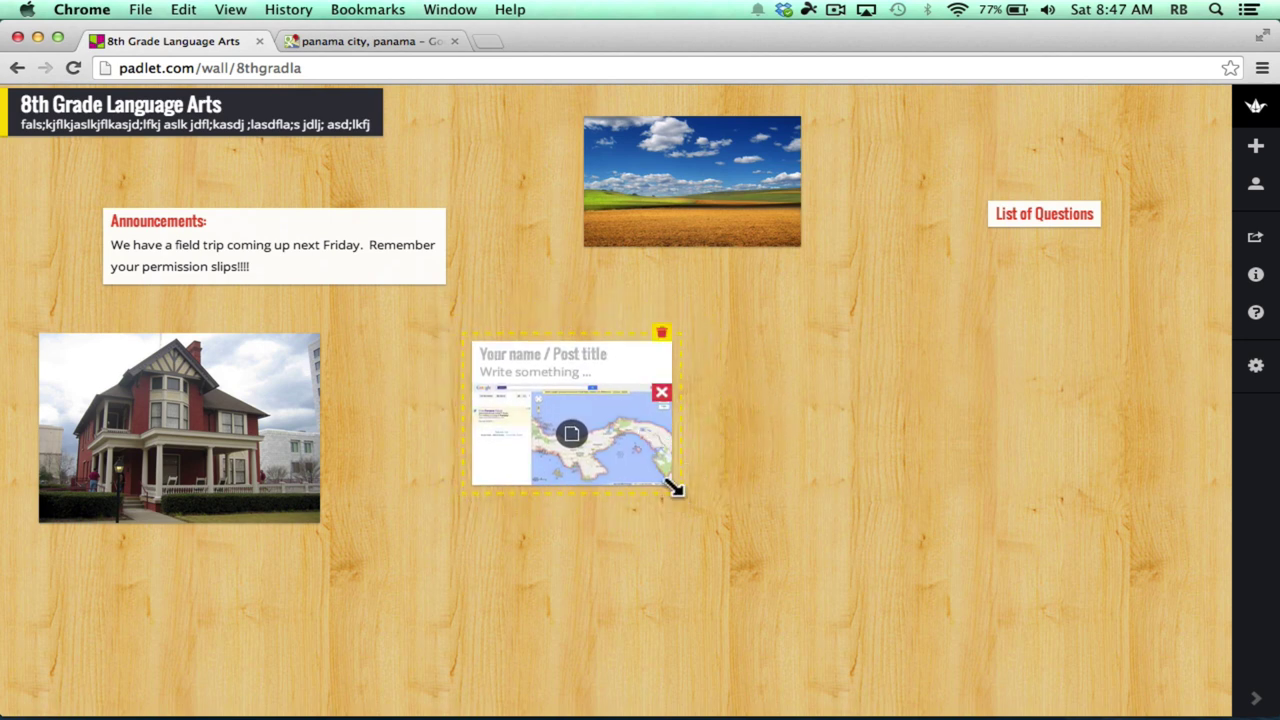
pyautogui.moveTo(672, 488); pyautogui.dragTo(823, 586)
pyautogui.click(1012, 433)
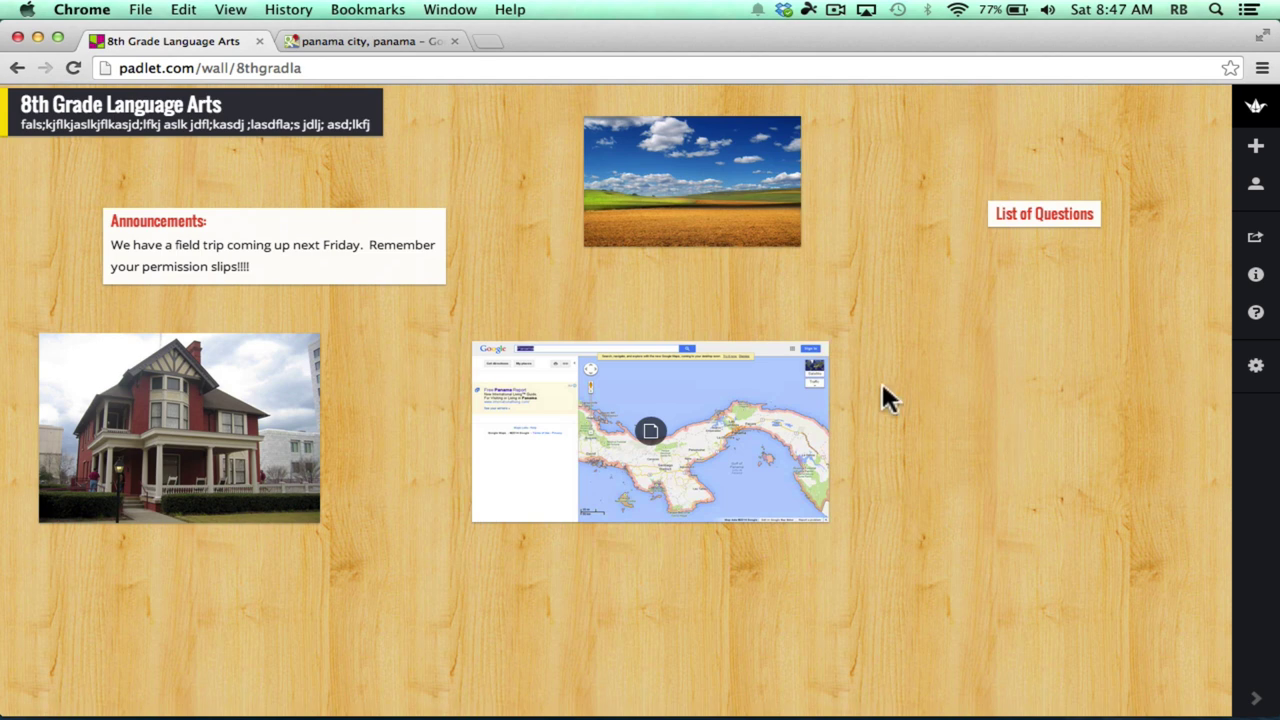
# Check the map post in full view and its Google Maps source, then return to the wall
pyautogui.click(674, 434)
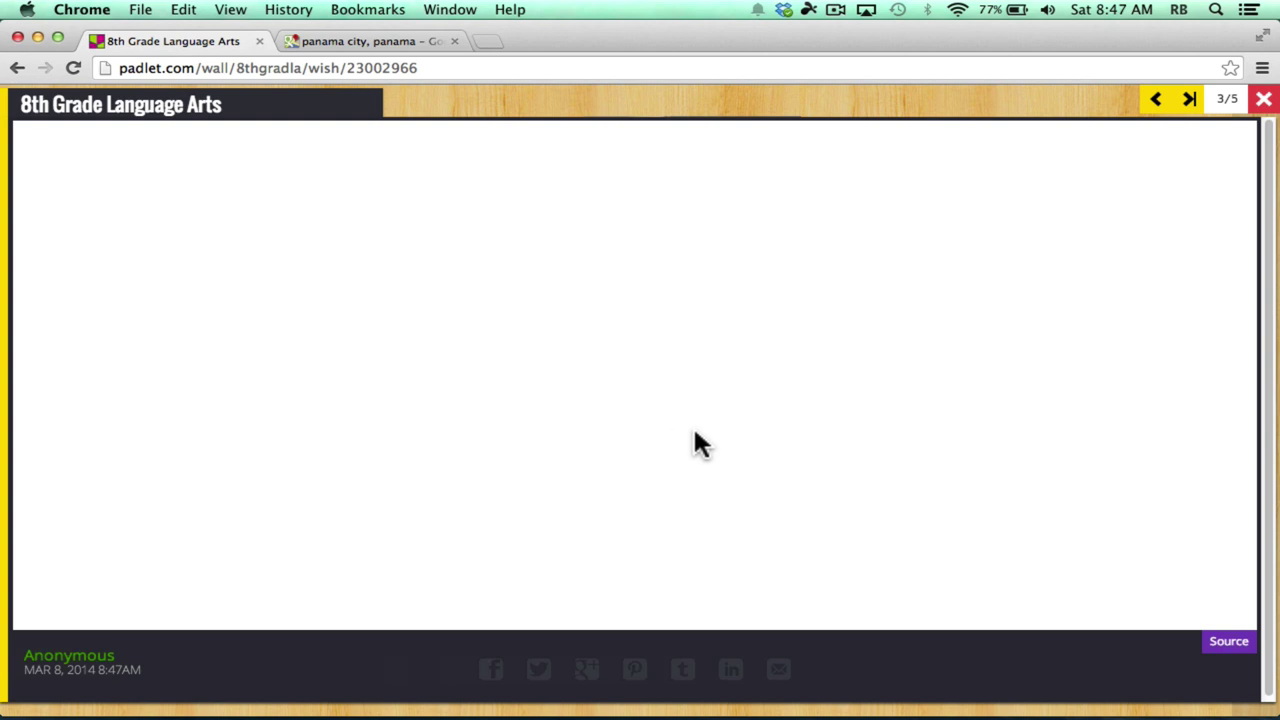
pyautogui.click(1227, 645)
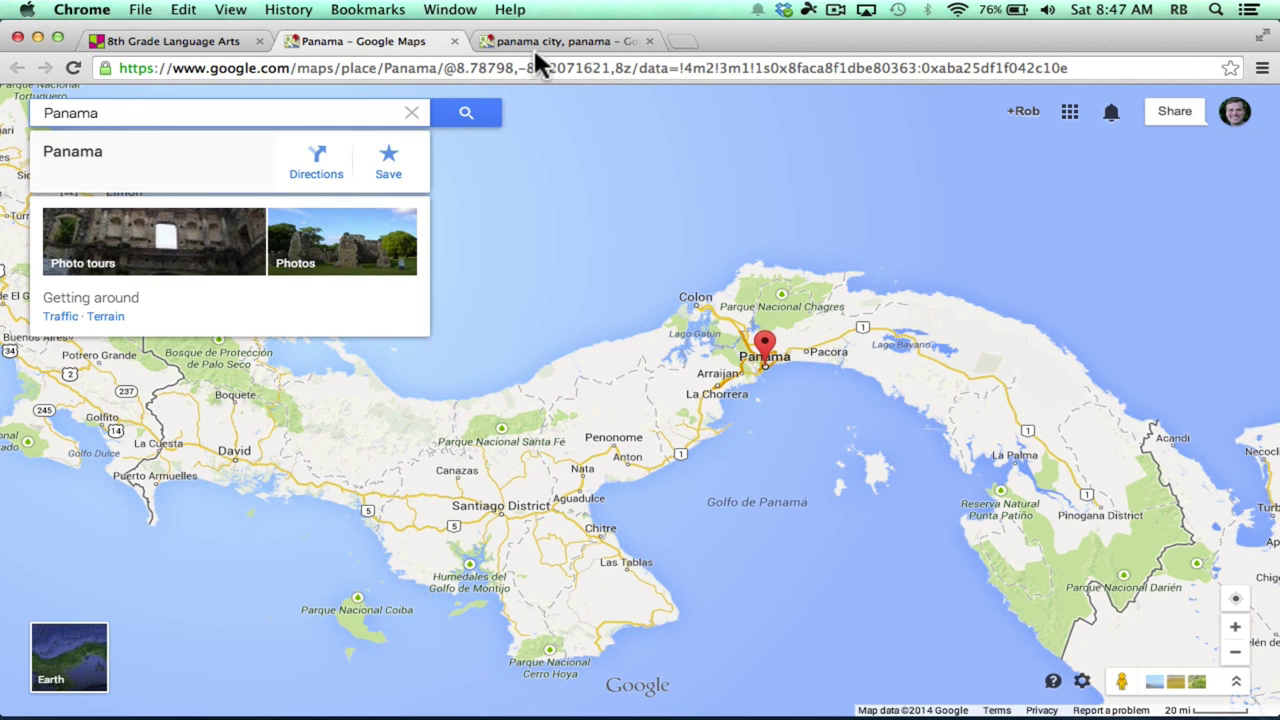
pyautogui.click(451, 41)
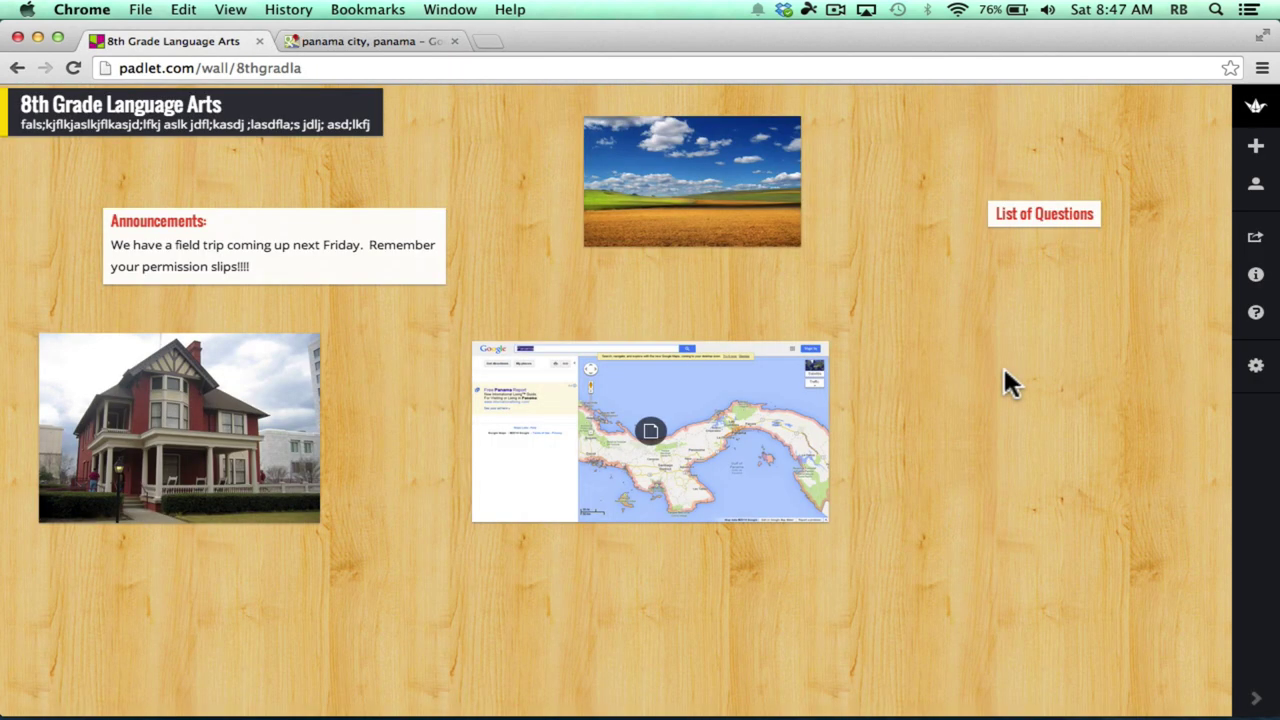
# Start another new post below List of Questions and choose its file-upload option
pyautogui.doubleClick(937, 366)
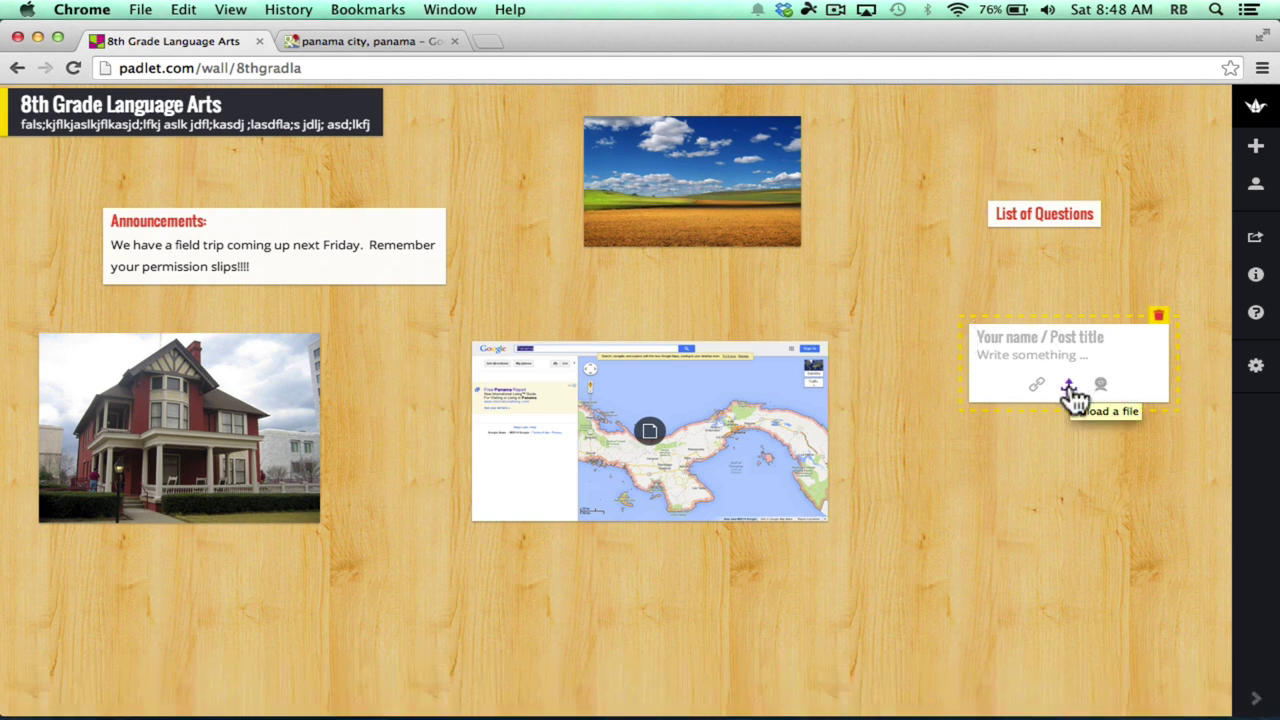
pyautogui.click(1069, 390)
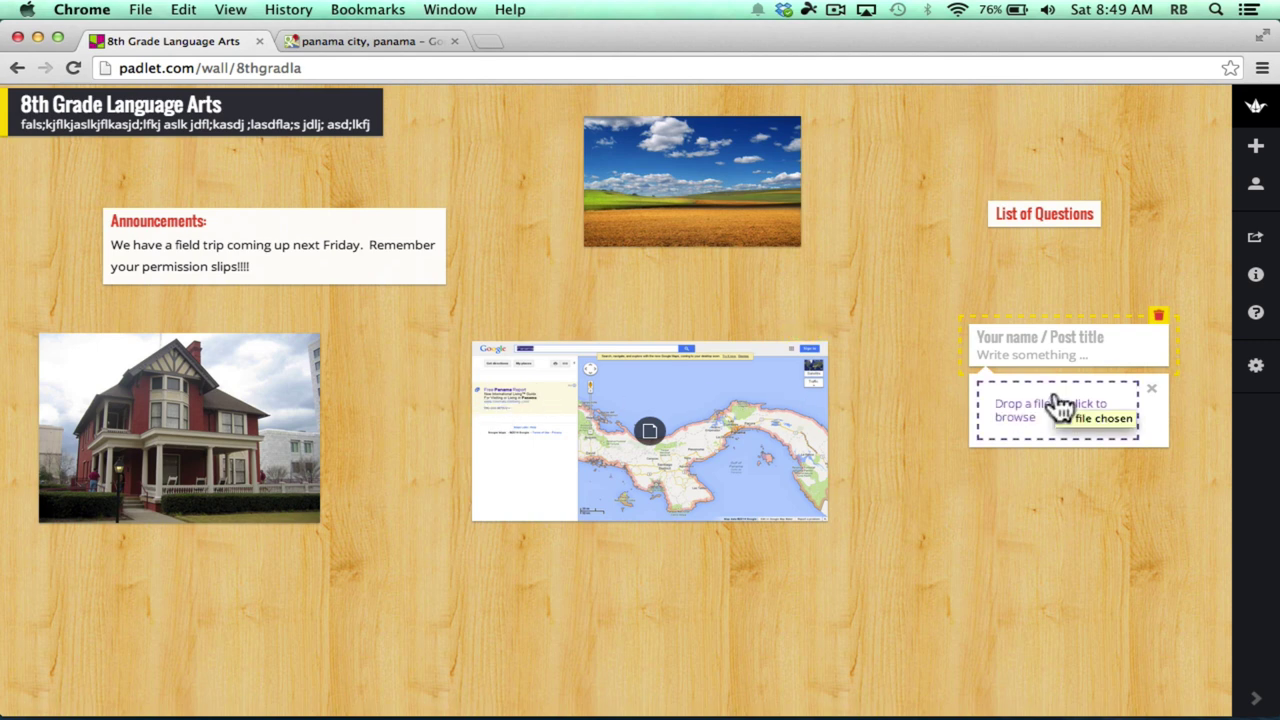
# Cancel the empty new post with Escape
pyautogui.press('Escape')
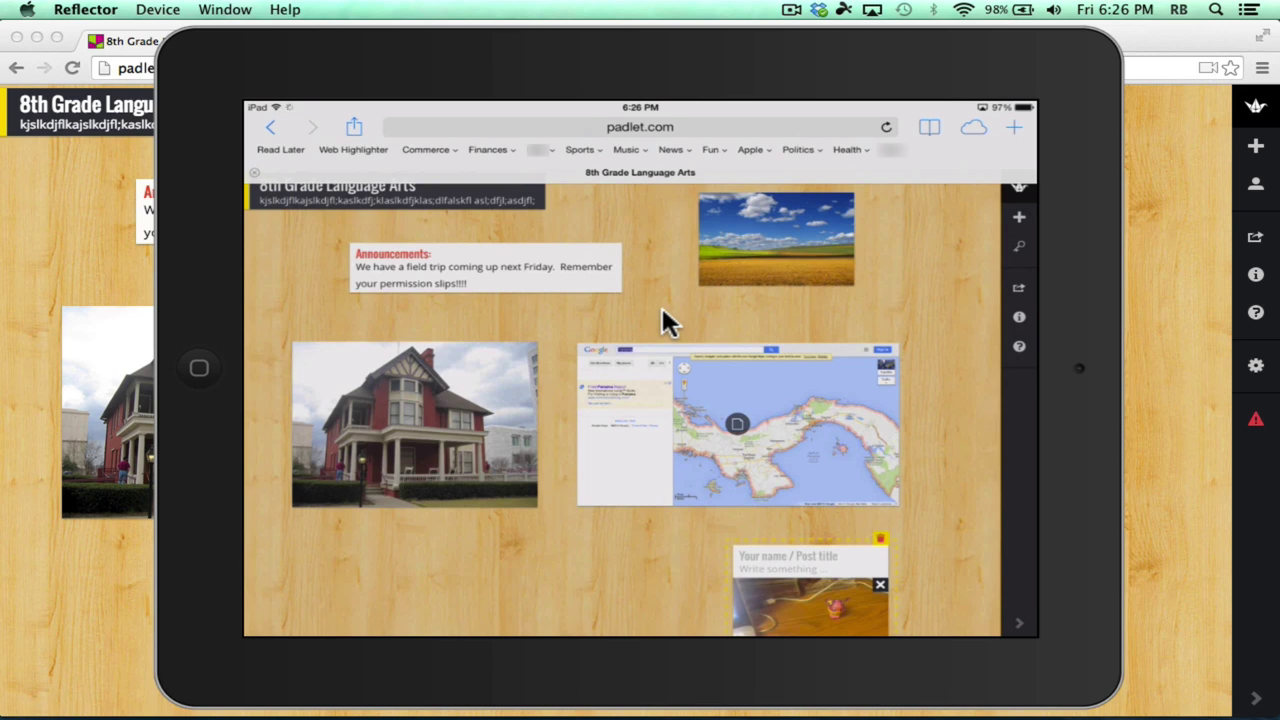
# Move the desk photo post under List of Questions and enlarge it by its corner
pyautogui.click(1190, 206)
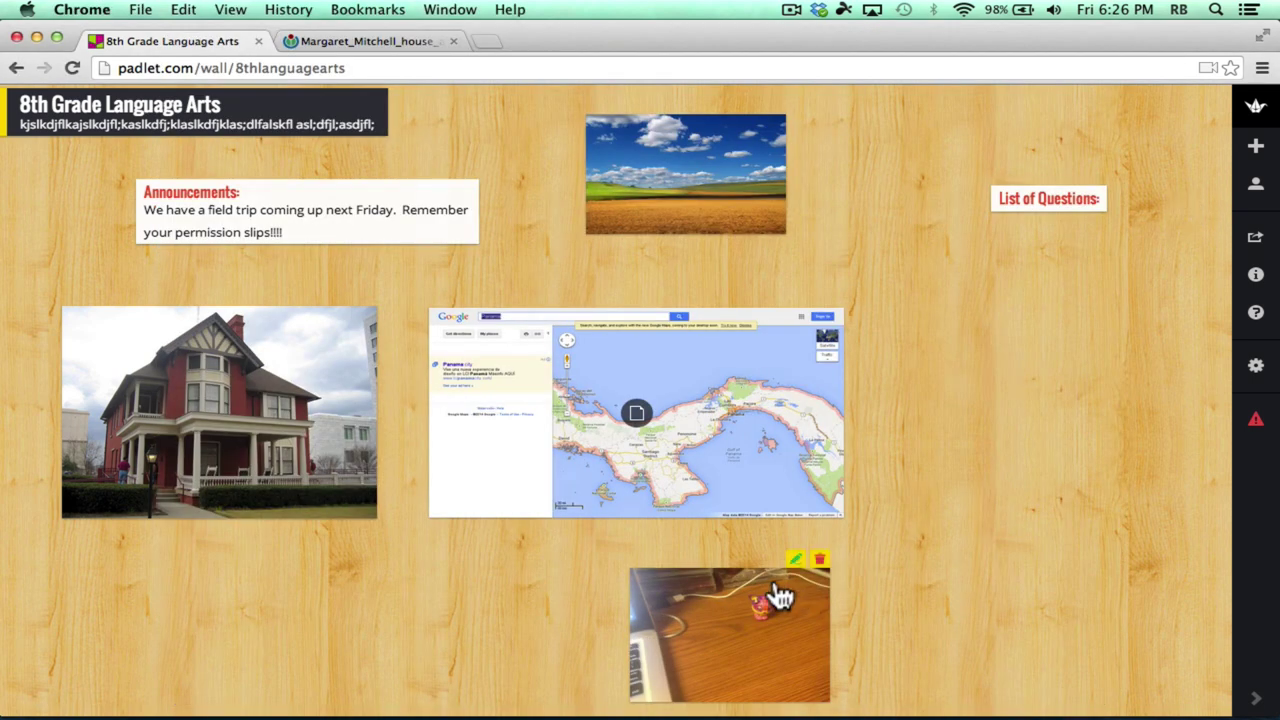
pyautogui.moveTo(754, 594); pyautogui.dragTo(1000, 266)
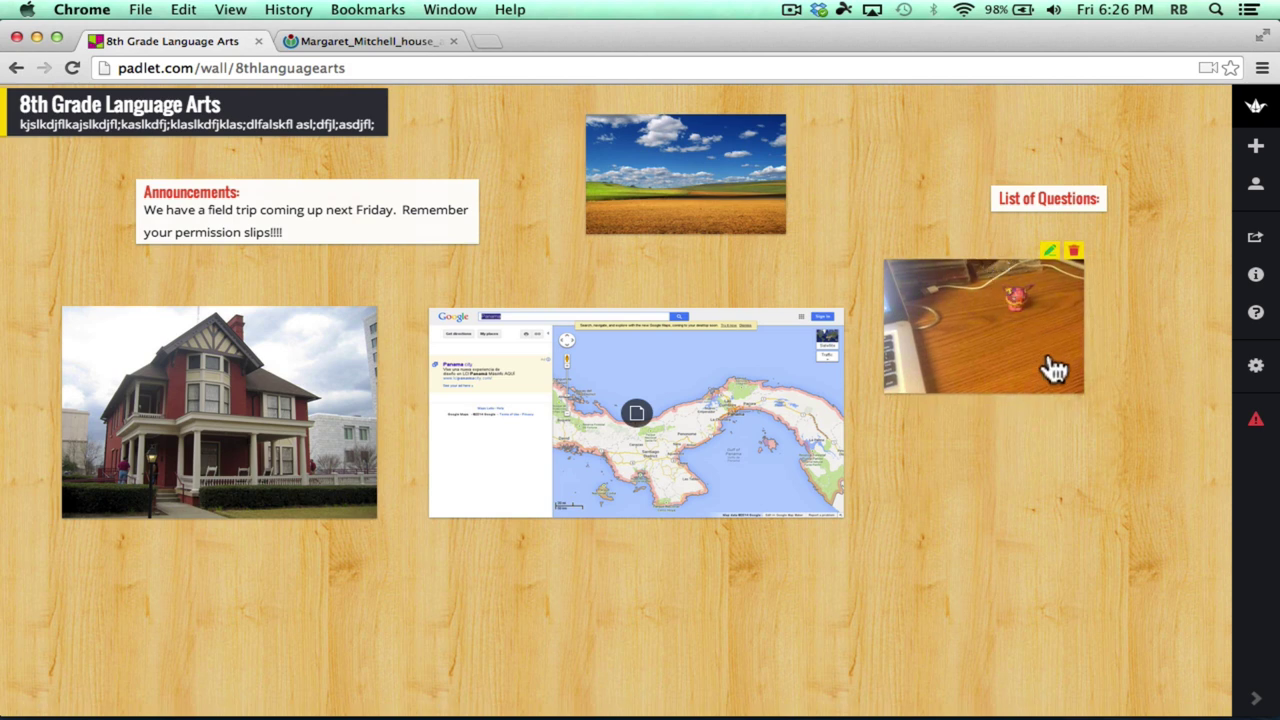
pyautogui.moveTo(1083, 391); pyautogui.dragTo(1211, 554)
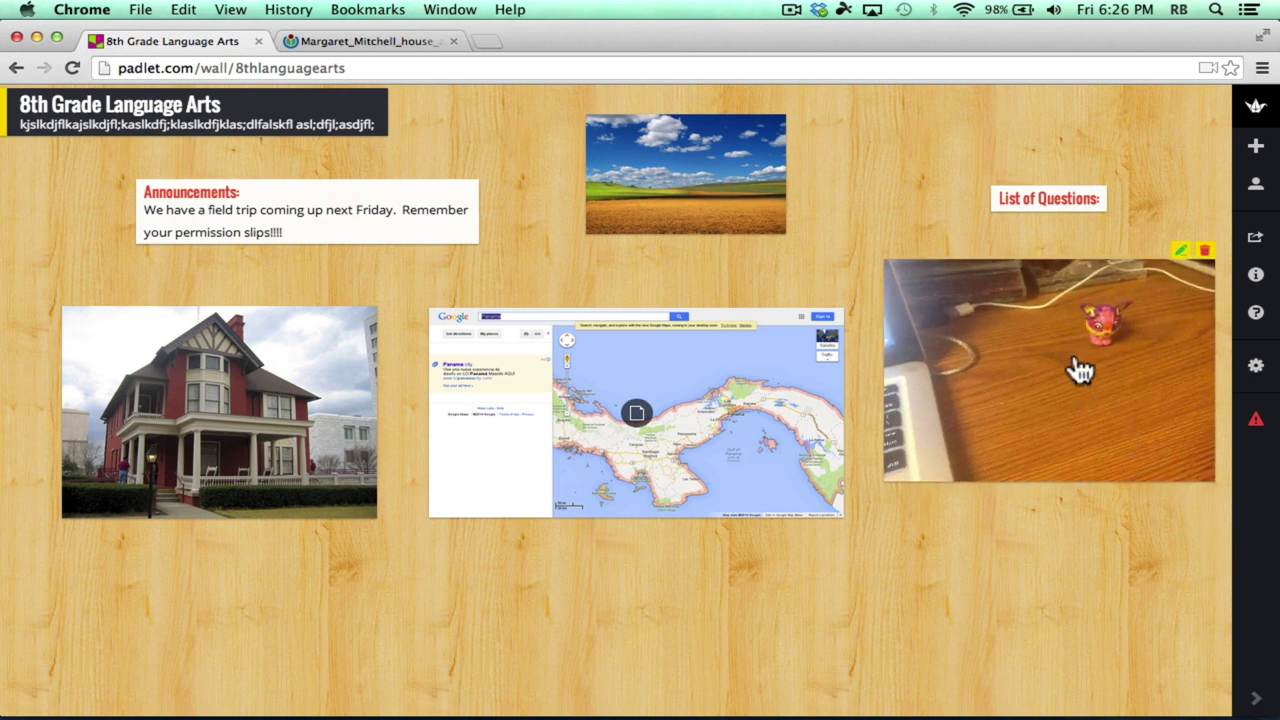
pyautogui.moveTo(1043, 280)
pyautogui.mouseDown()
pyautogui.moveTo(998, 305)
pyautogui.moveTo(1011, 274)
pyautogui.moveTo(1023, 290)
pyautogui.mouseUp()
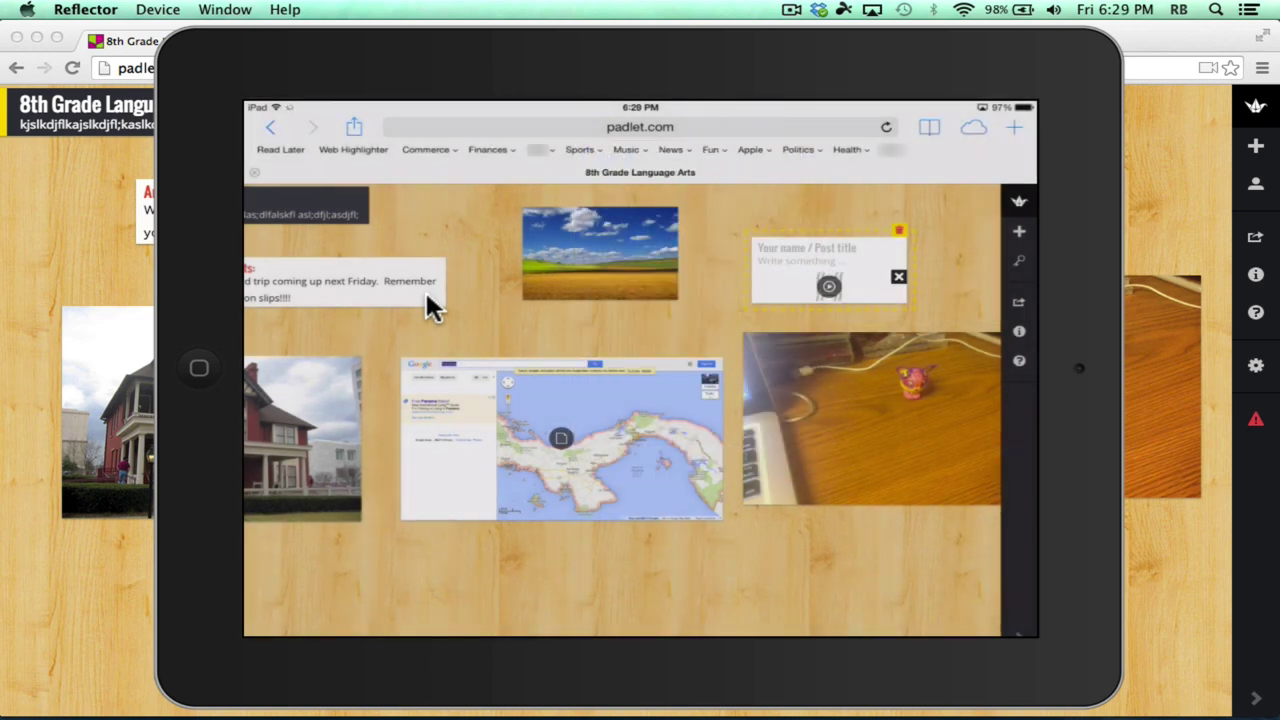
# Move the video post beside the field photo, allow the plugin, then play and pause the video
pyautogui.click(60, 172)
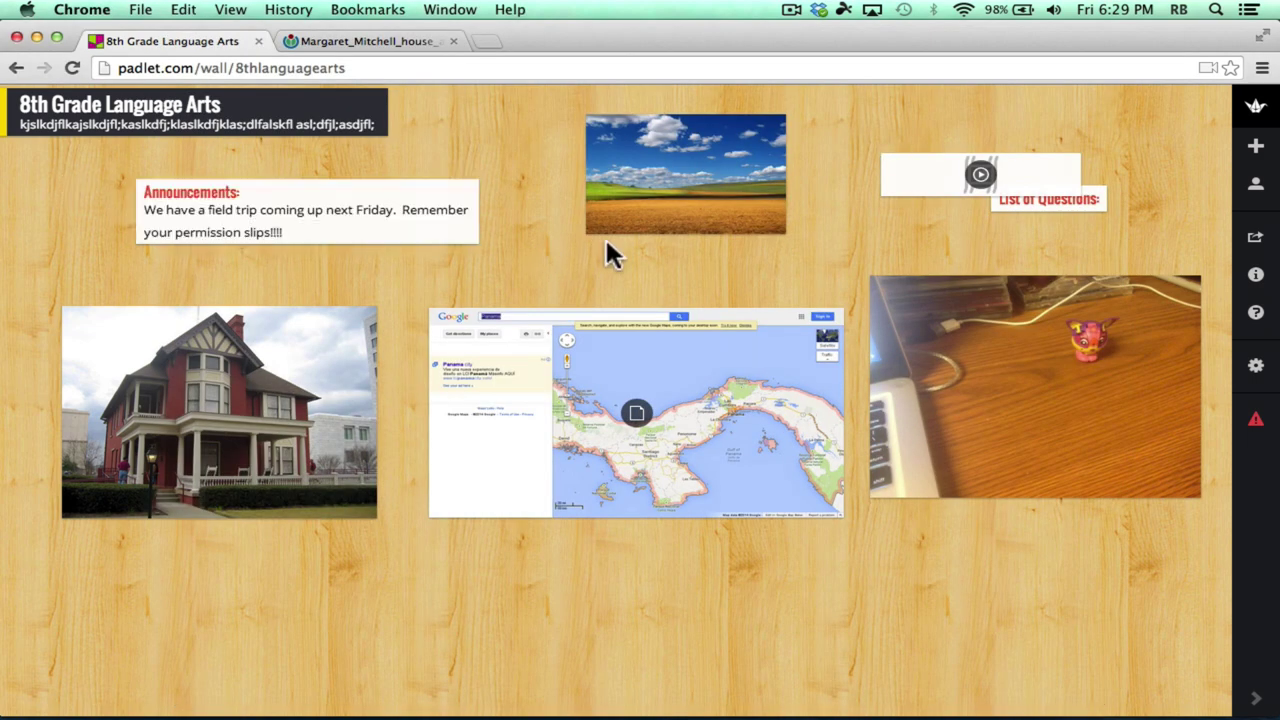
pyautogui.moveTo(950, 180); pyautogui.dragTo(870, 128)
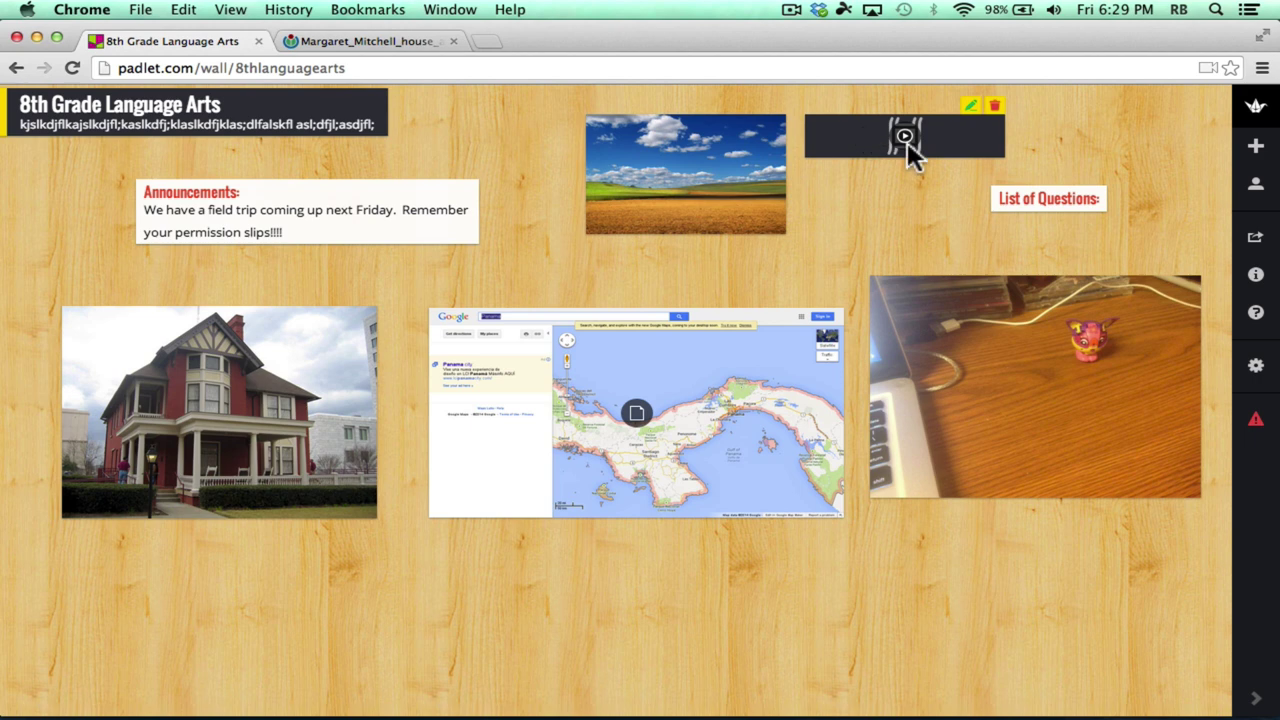
pyautogui.click(910, 138)
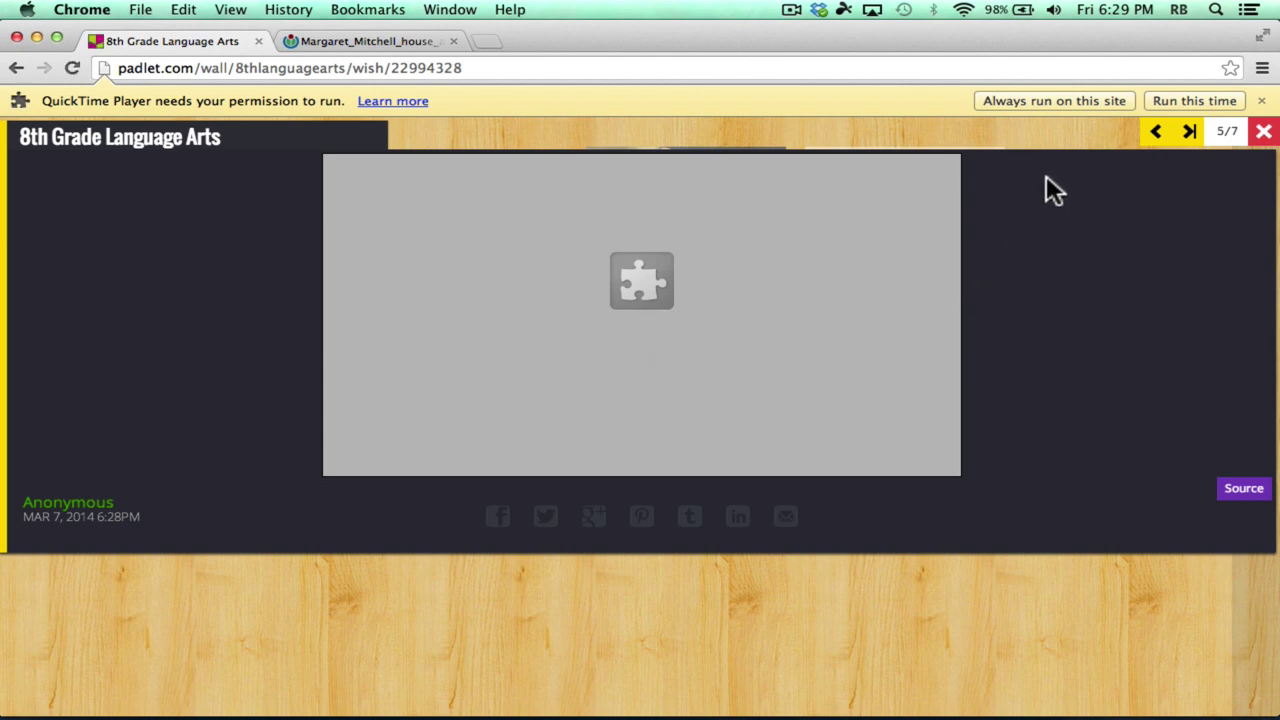
pyautogui.click(1017, 104)
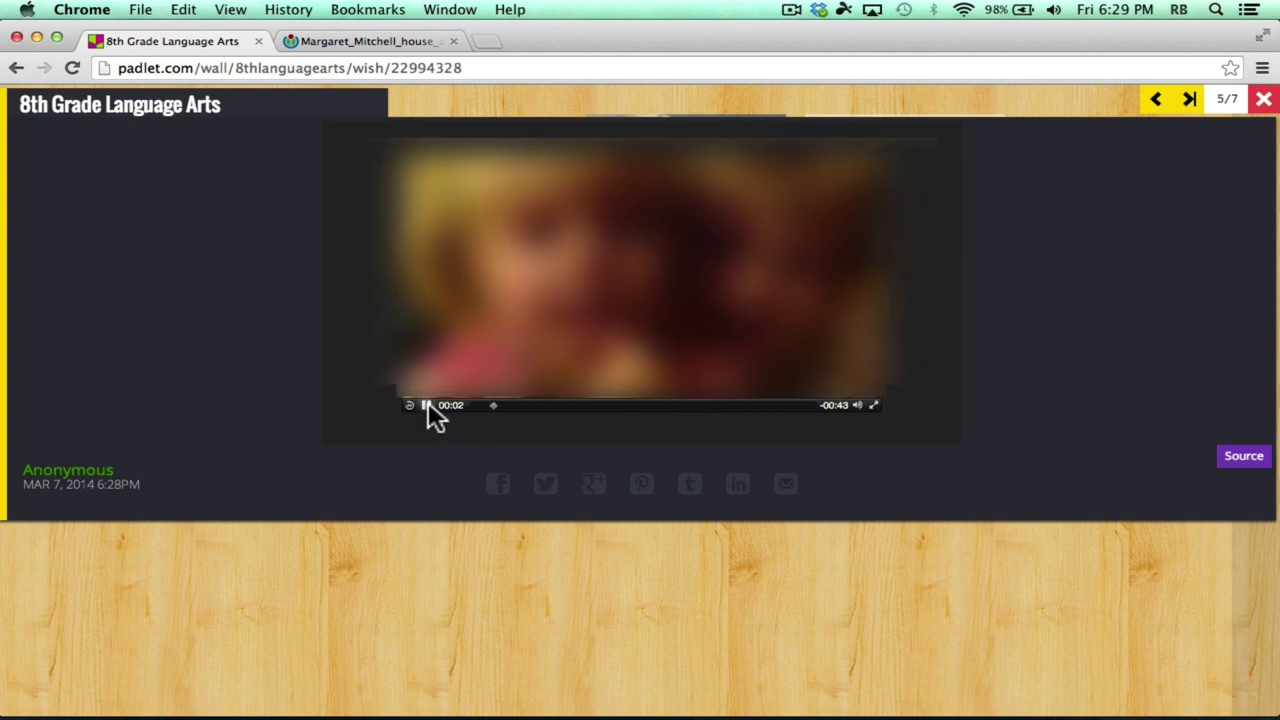
pyautogui.click(428, 404)
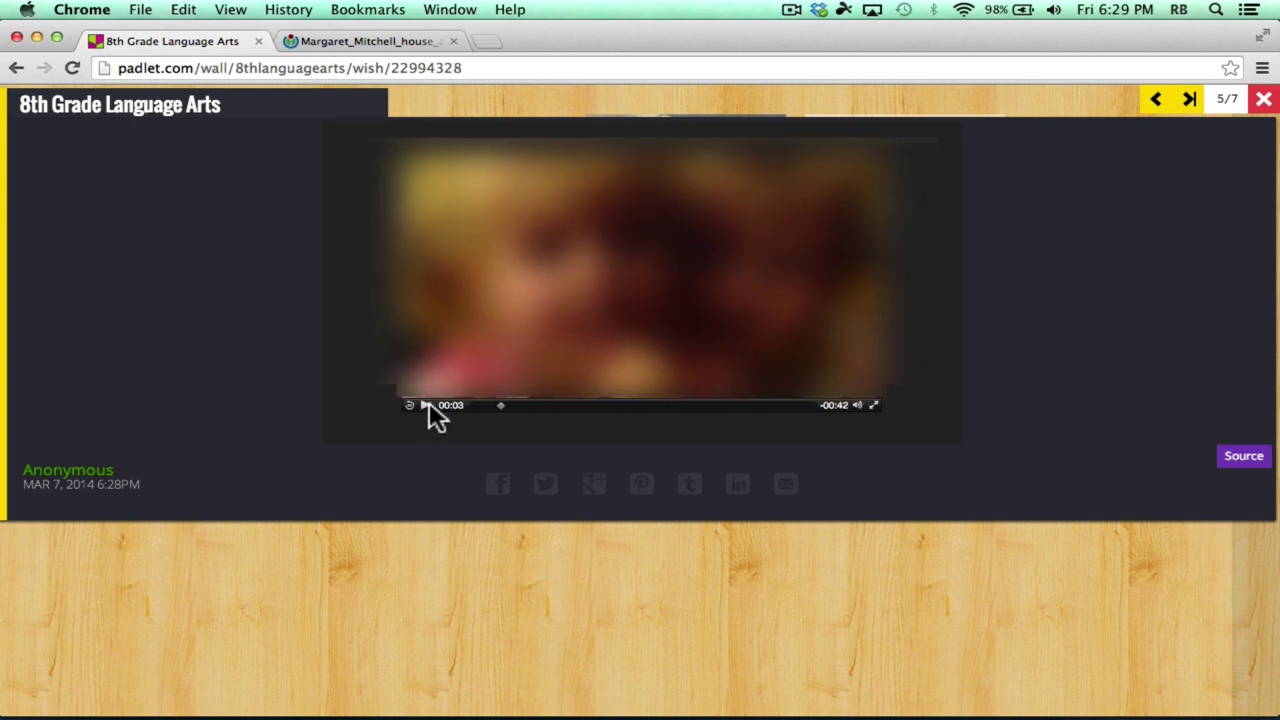
# Close the expanded video view with the red X to see all seven posts
pyautogui.click(1264, 101)
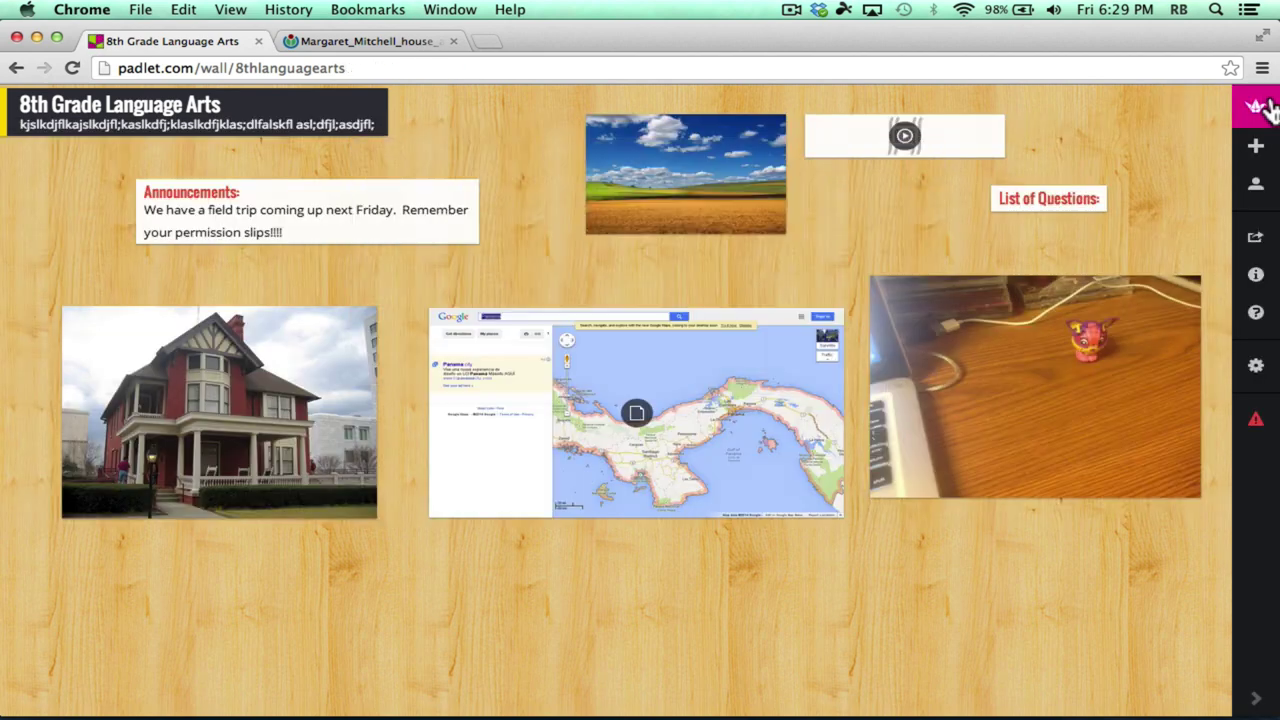